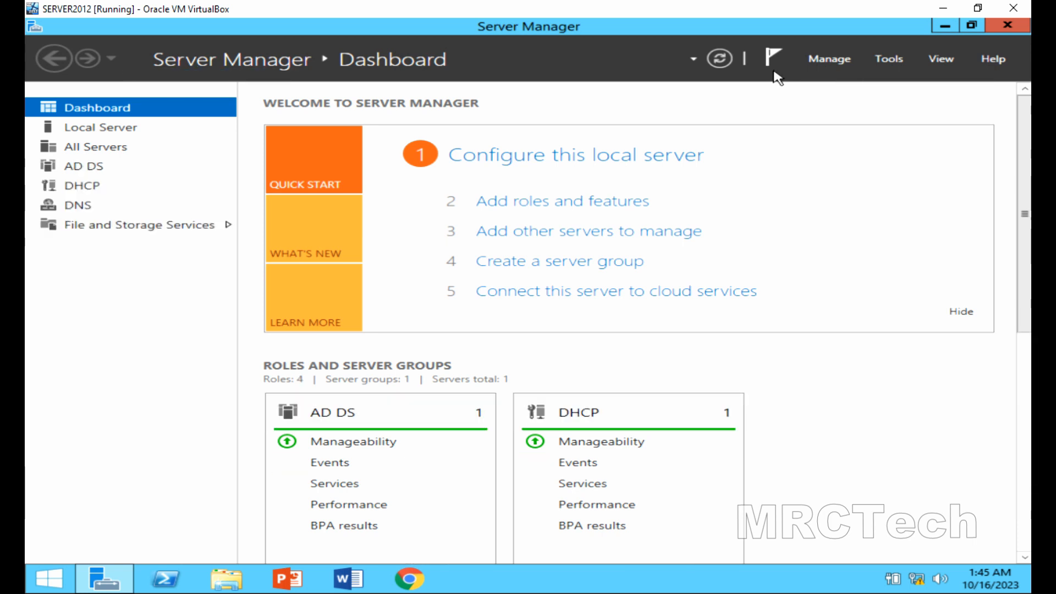
# Start the Add Roles and Features wizard with role-based installation on this server.
pyautogui.click(570, 205)
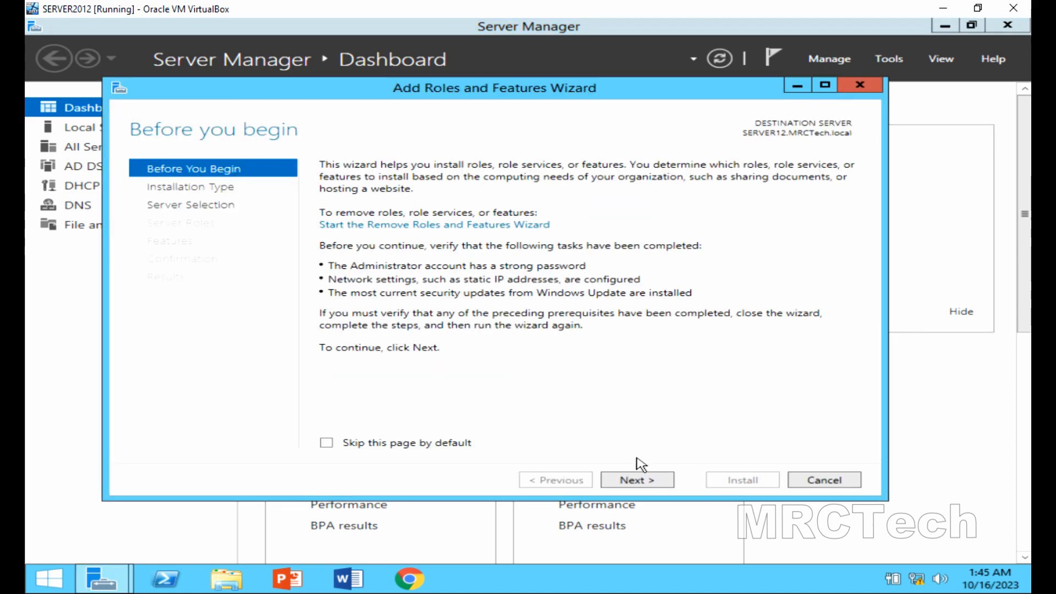
pyautogui.click(640, 482)
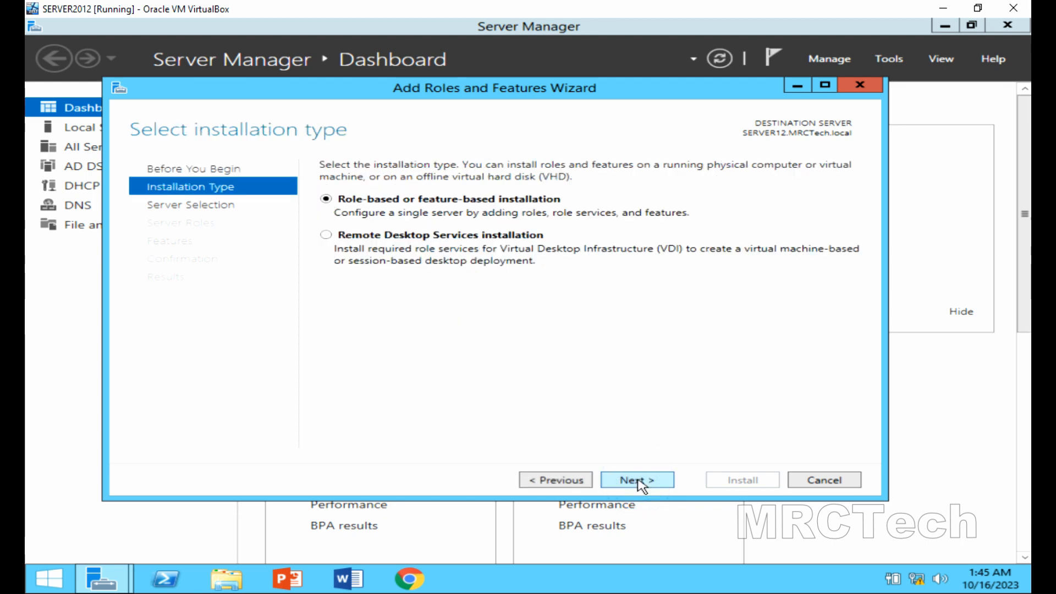
pyautogui.click(640, 483)
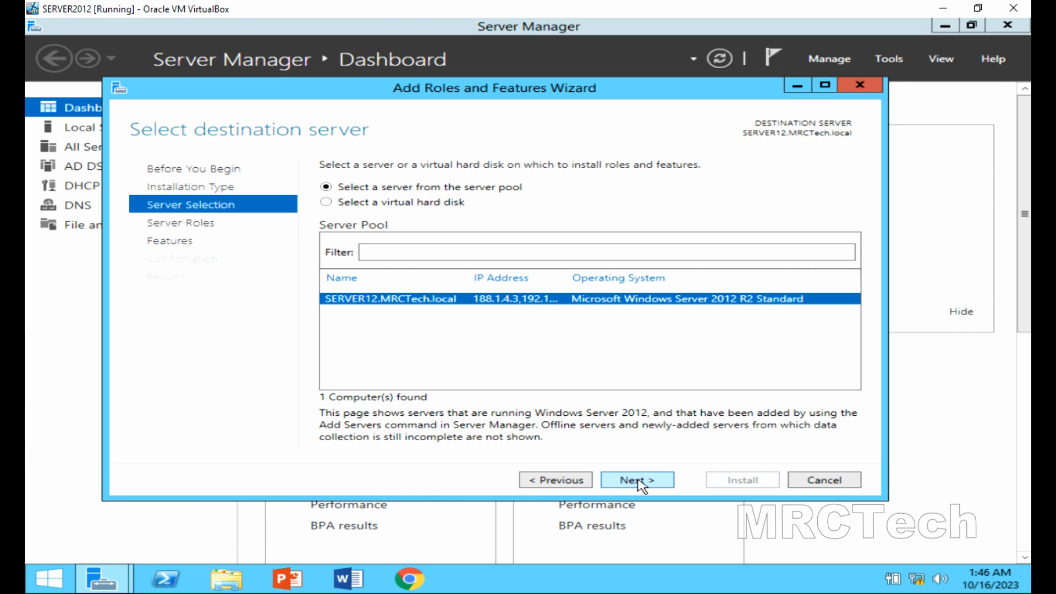
pyautogui.click(640, 482)
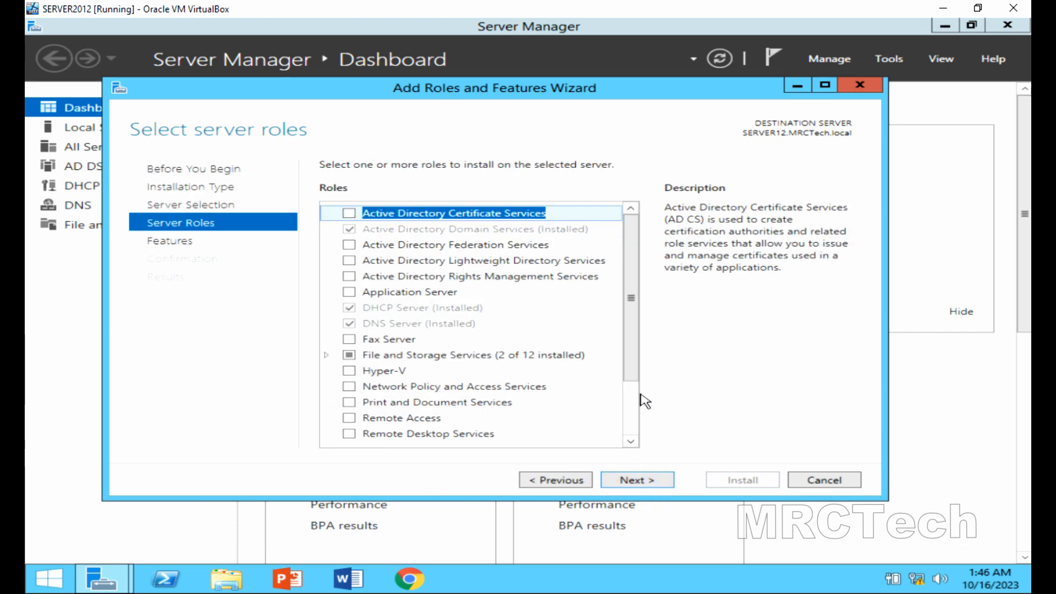
# Expand File and Storage Services > File and iSCSI Services and select File Server Resource Manager.
pyautogui.moveTo(632, 344); pyautogui.dragTo(635, 384)
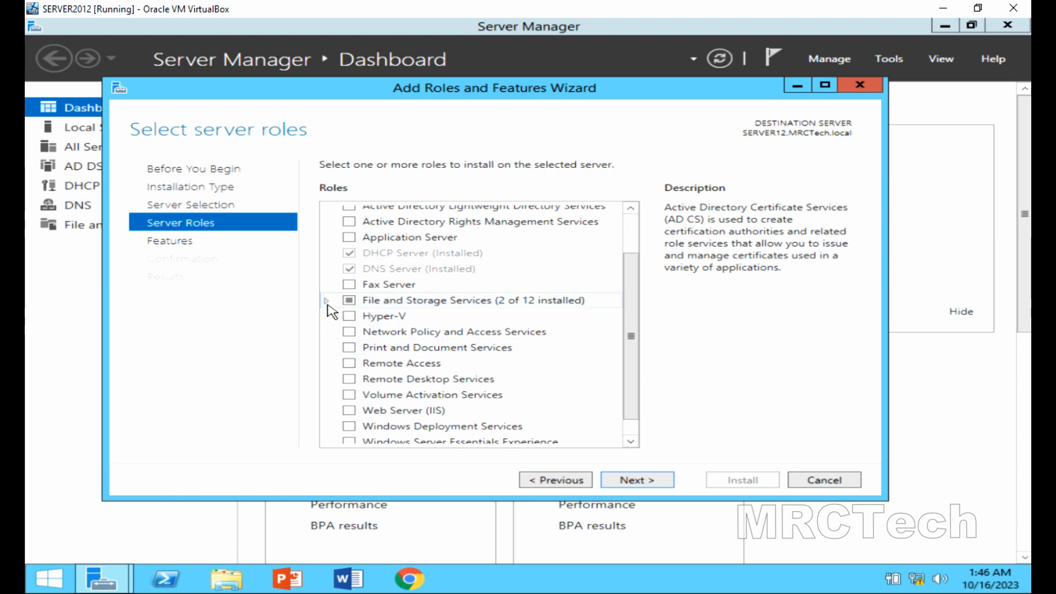
pyautogui.click(327, 302)
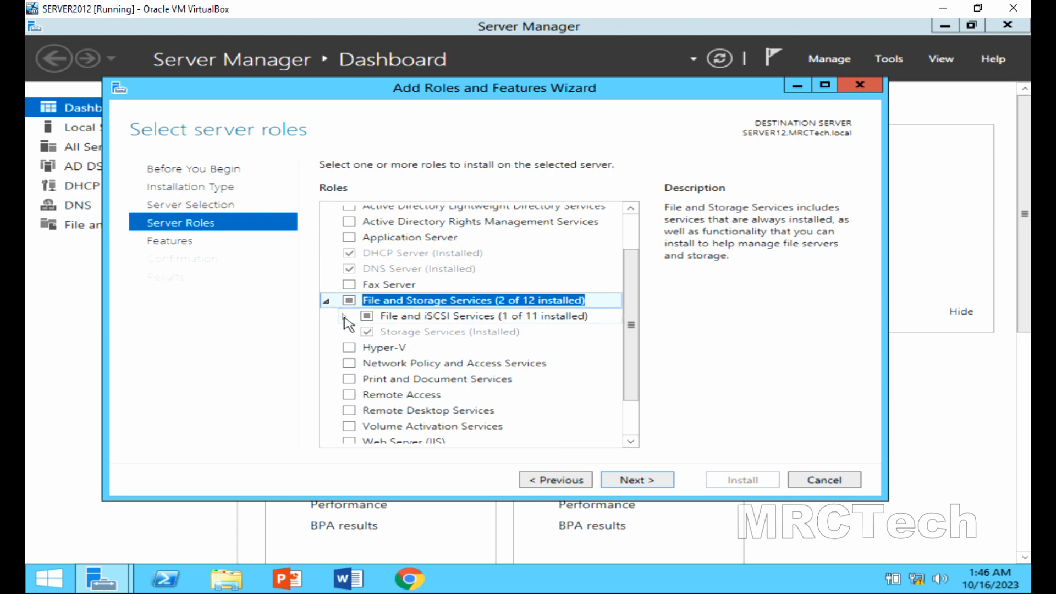
pyautogui.click(345, 317)
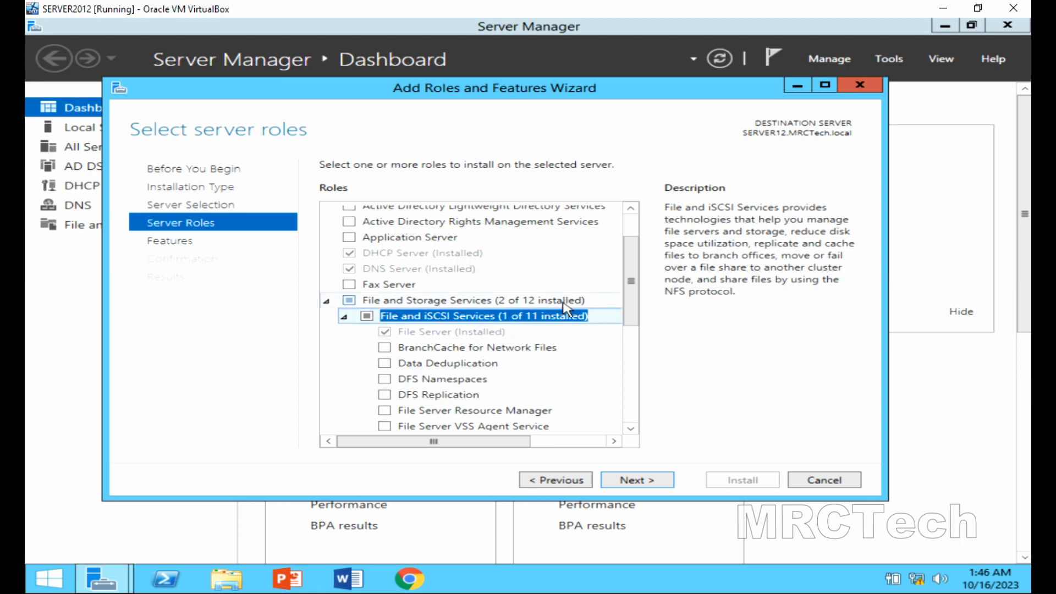
pyautogui.click(413, 412)
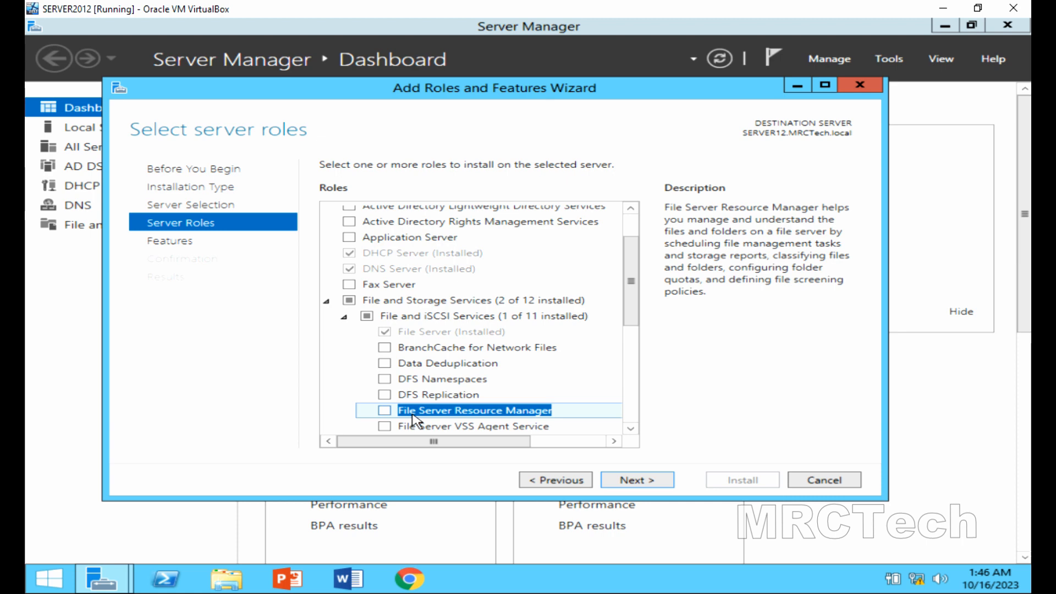
# Mark File Server Resource Manager with its management tools and advance to confirmation.
pyautogui.click(385, 410)
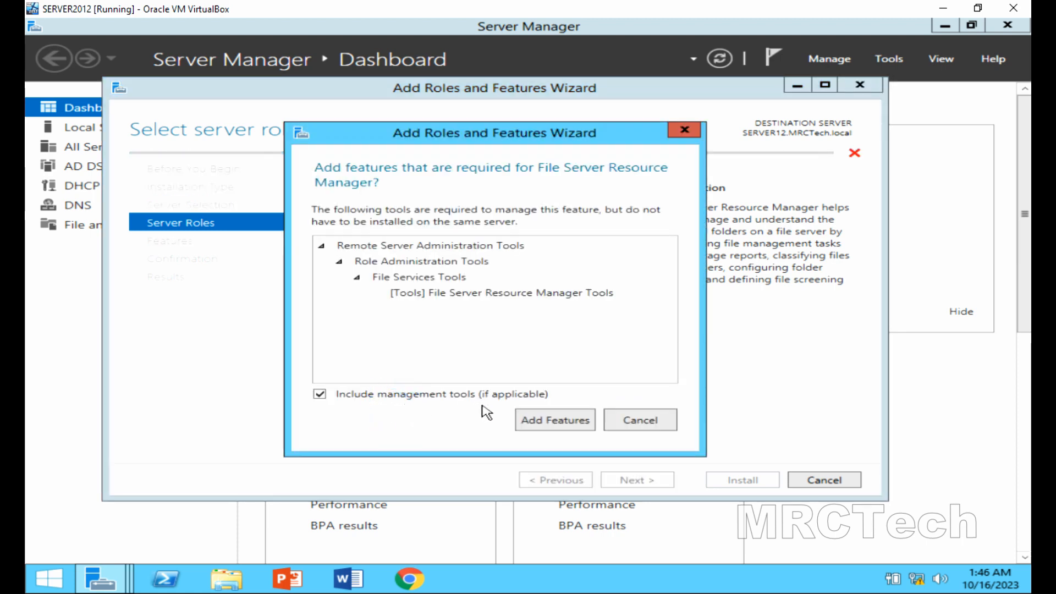
pyautogui.click(537, 421)
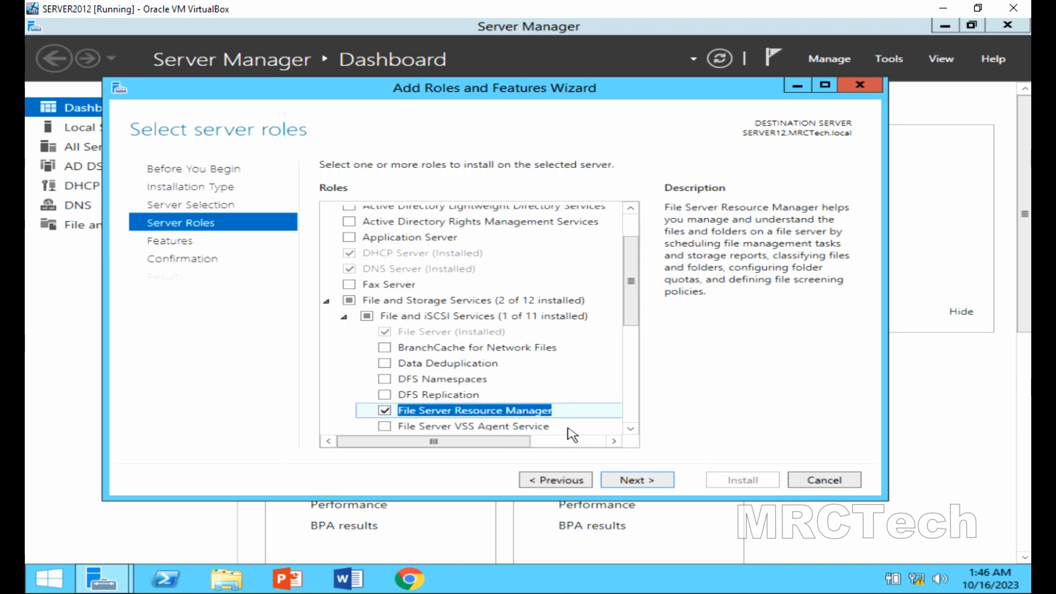
pyautogui.click(620, 483)
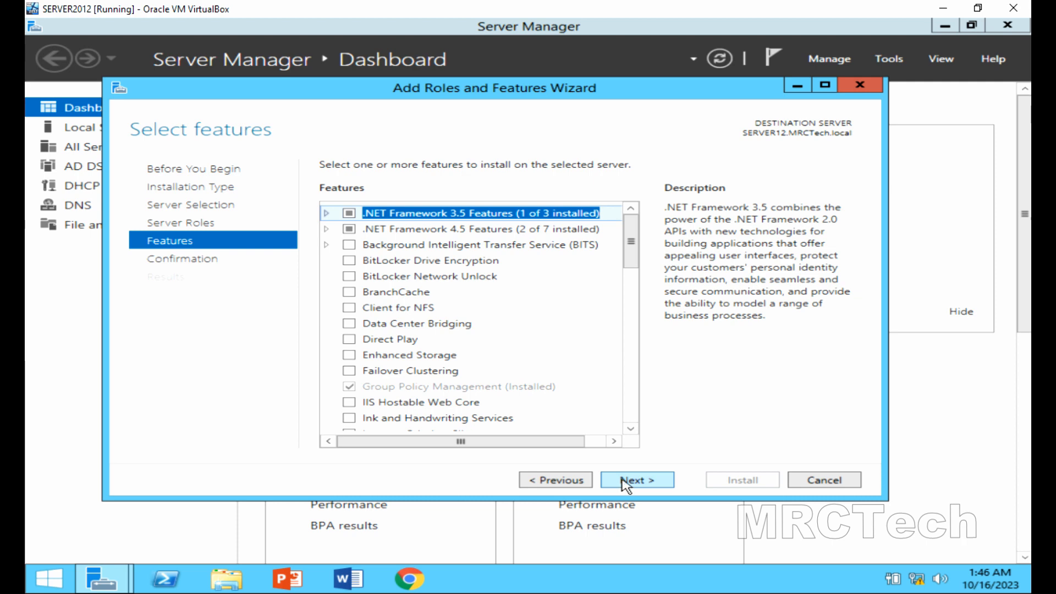
pyautogui.click(623, 482)
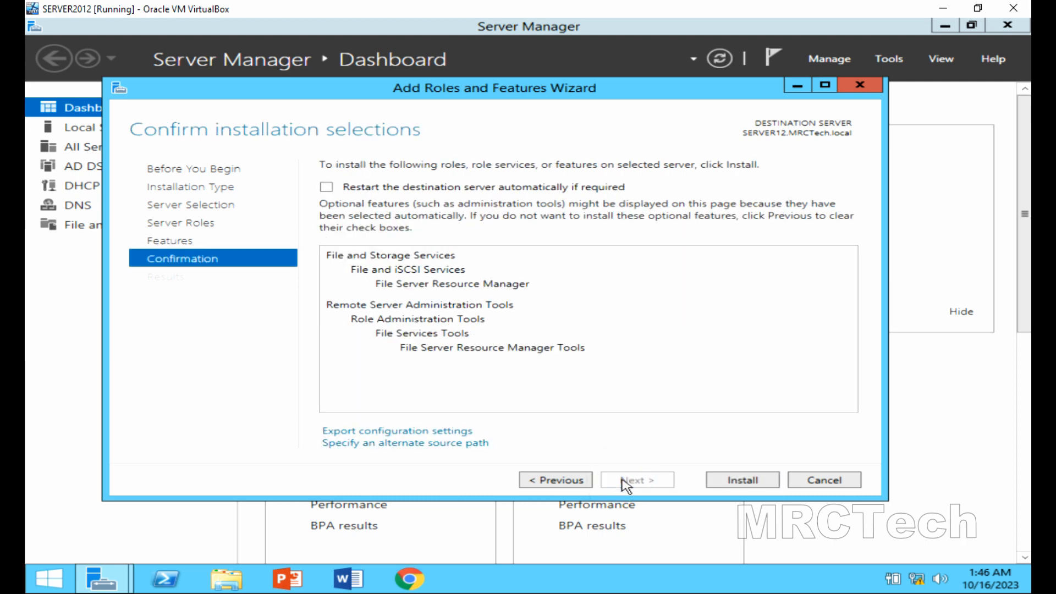
# Allow automatic restarts if required and start the installation.
pyautogui.click(351, 188)
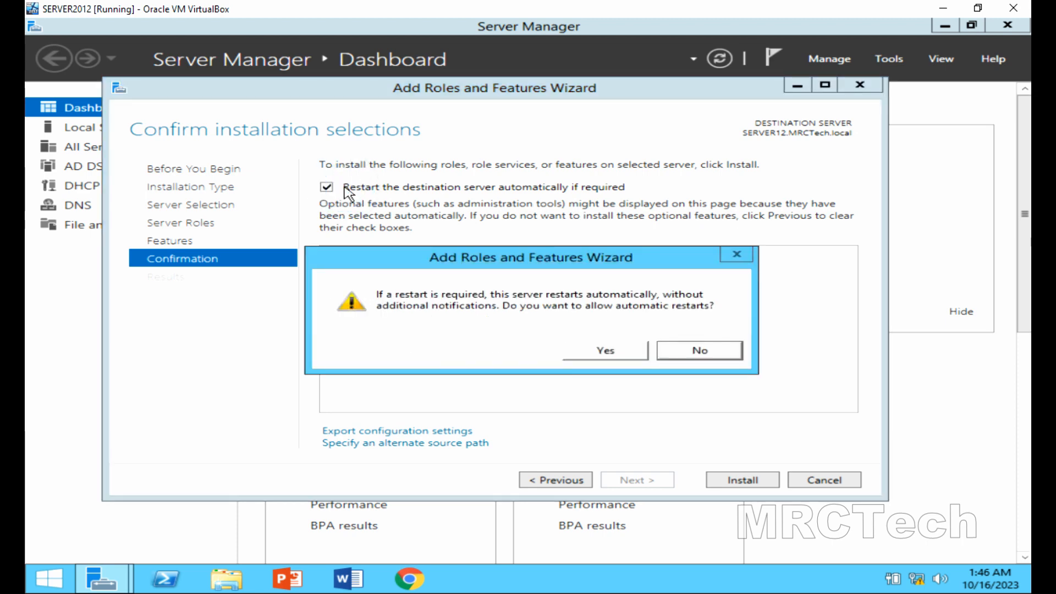
pyautogui.click(589, 351)
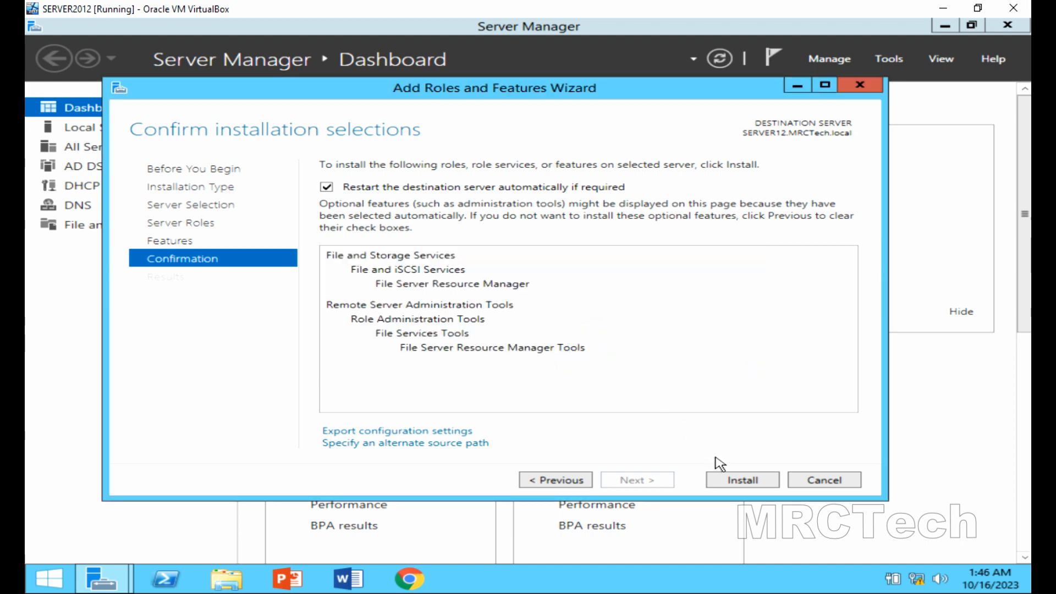
pyautogui.click(733, 482)
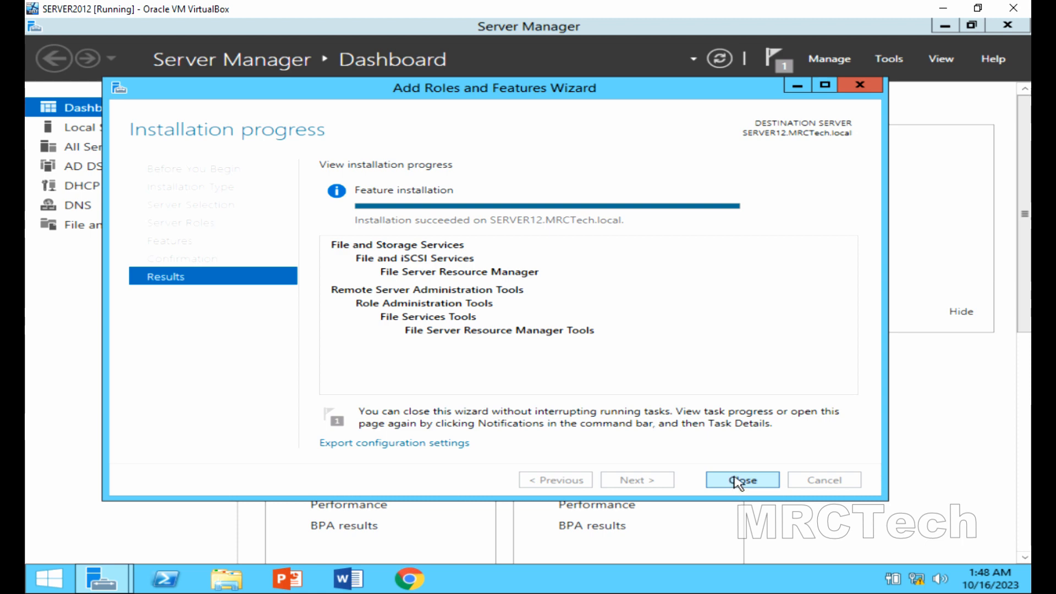
# Close the wizard, launch File Server Resource Manager from Tools, and open File Screening Management > File Screens.
pyautogui.click(739, 481)
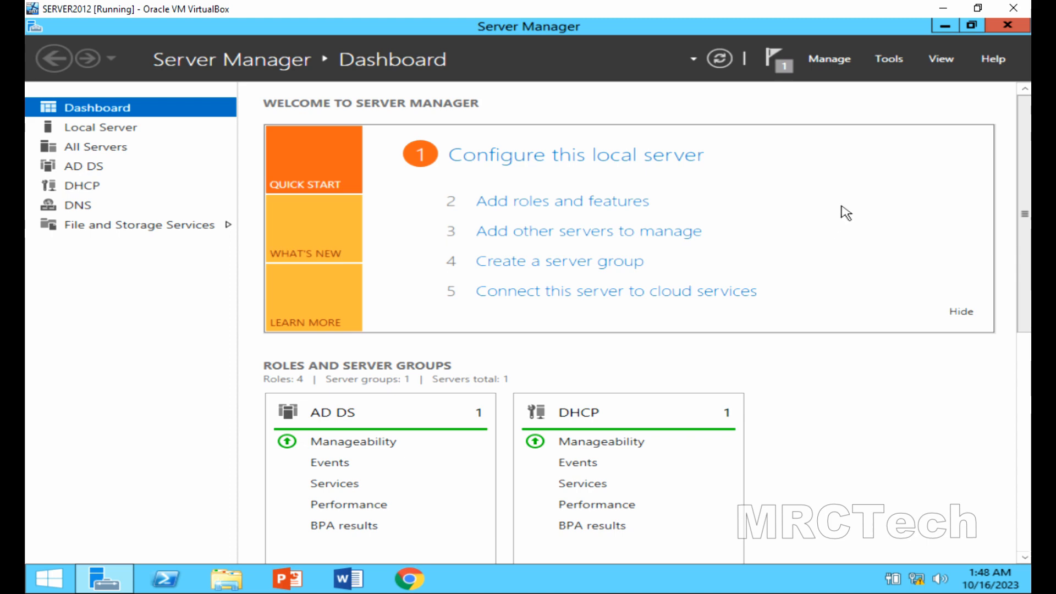
pyautogui.click(889, 60)
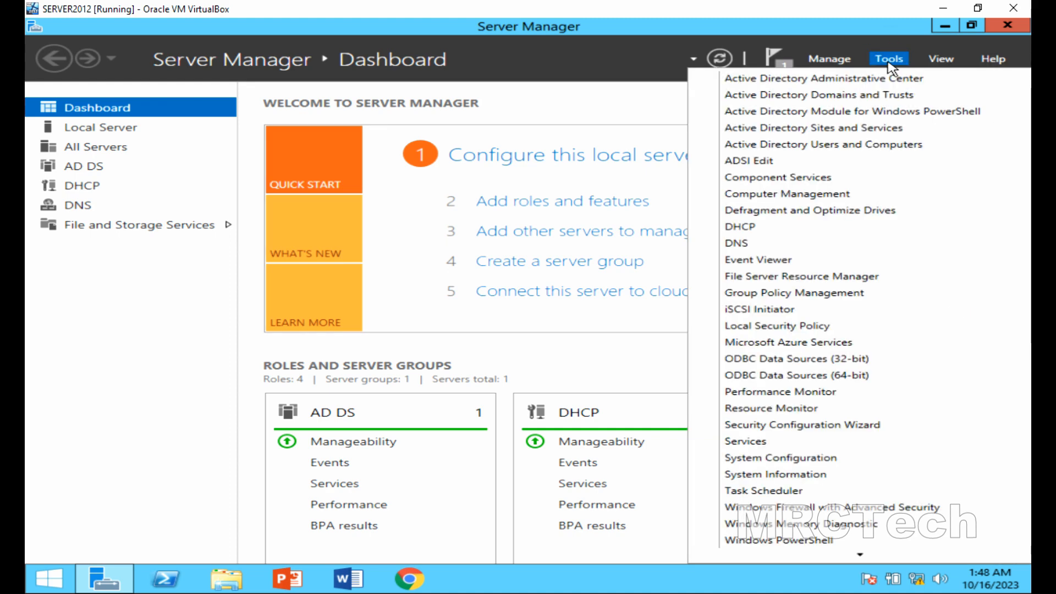
pyautogui.click(844, 278)
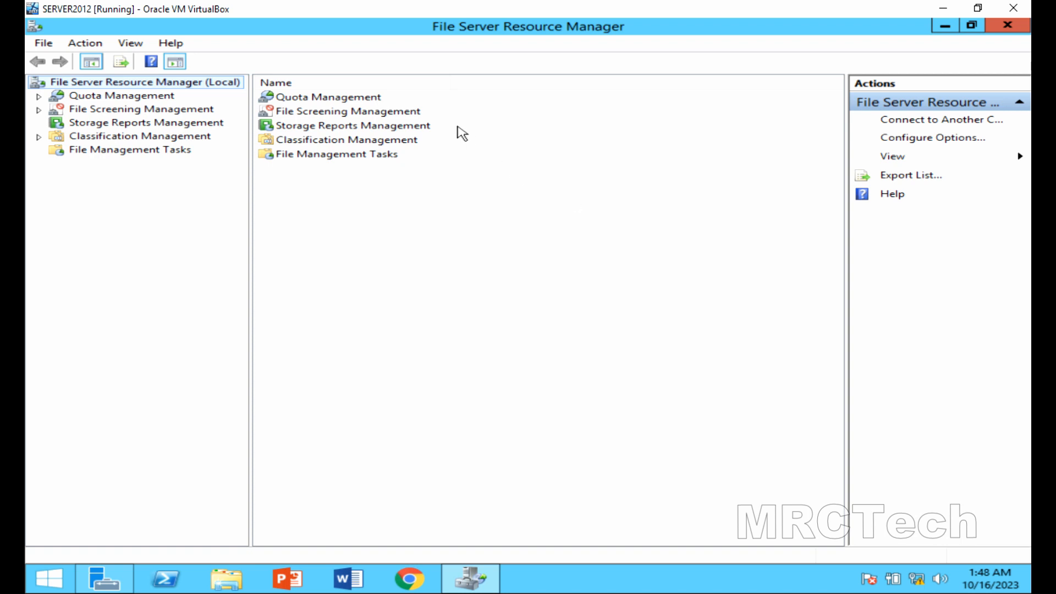
pyautogui.click(409, 116)
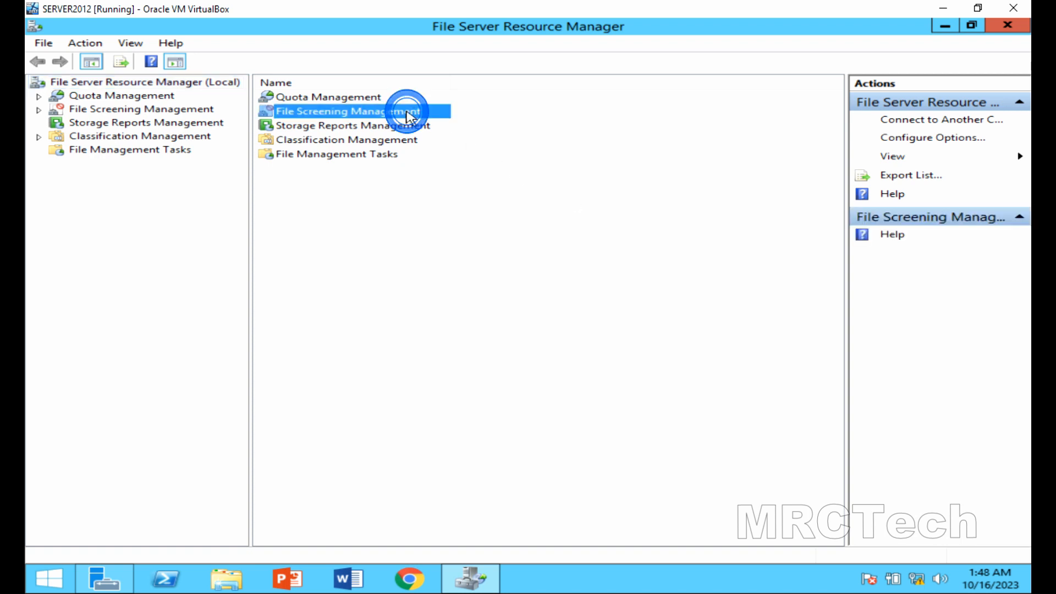
pyautogui.doubleClick(407, 114)
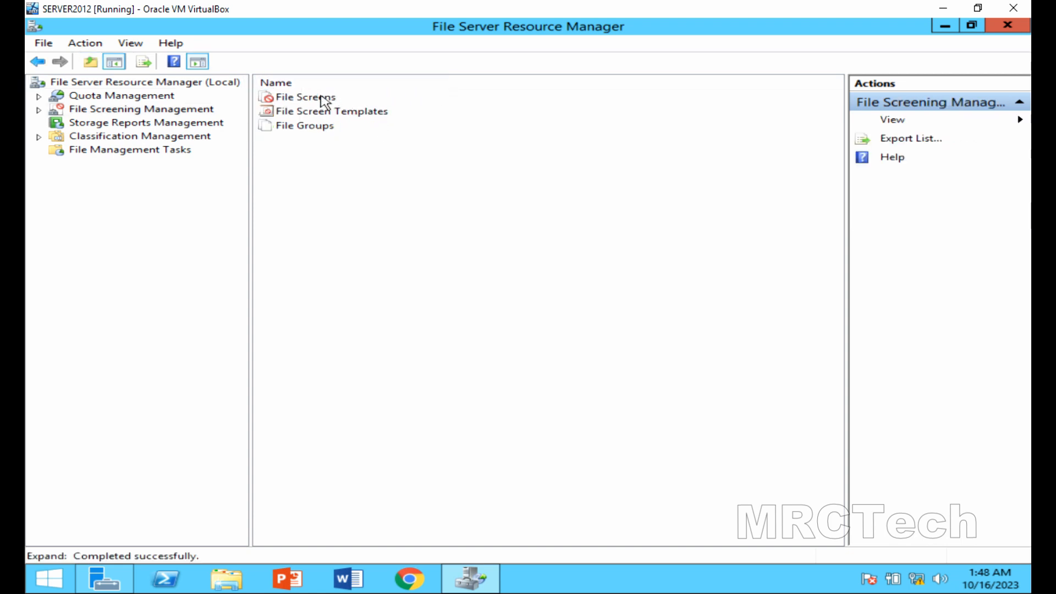
pyautogui.doubleClick(320, 99)
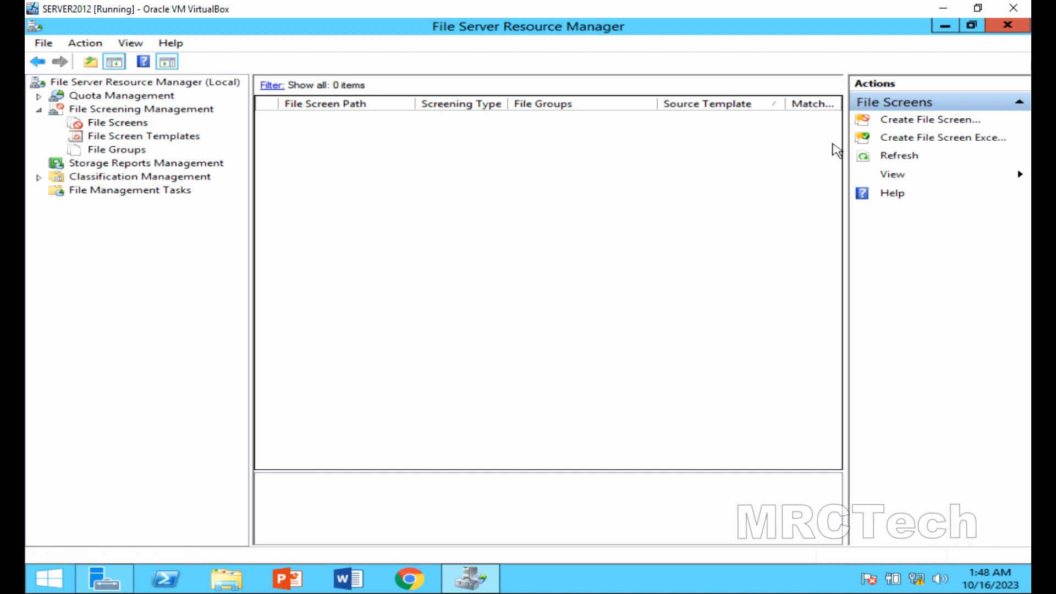
# Start a new file screen with path D:\MRCTechFolder\markolita chosen via Browse For Folder.
pyautogui.click(920, 120)
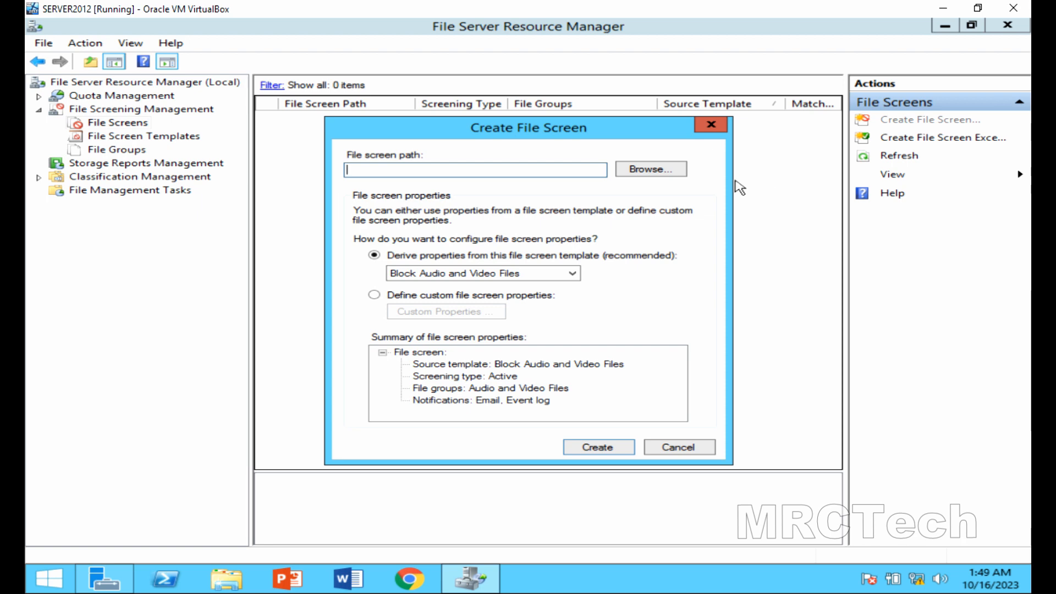
pyautogui.click(673, 174)
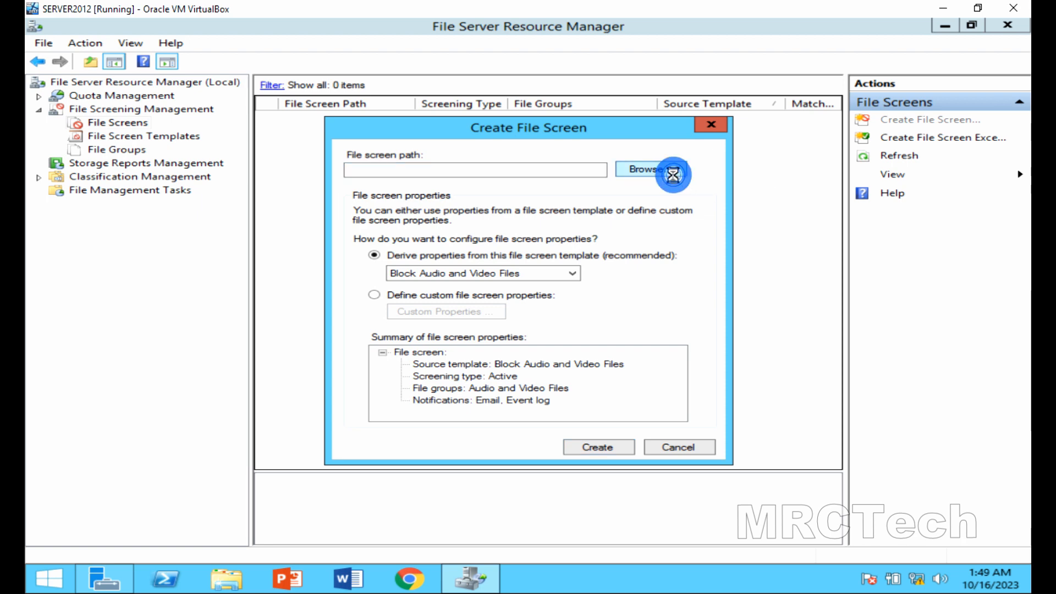
pyautogui.moveTo(664, 278); pyautogui.dragTo(662, 303)
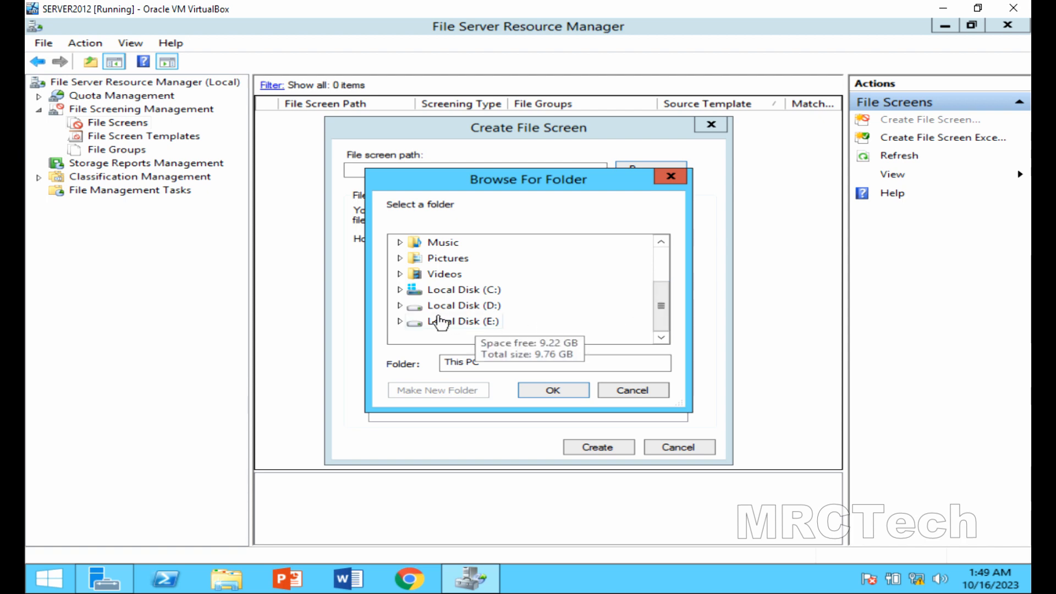
pyautogui.doubleClick(422, 309)
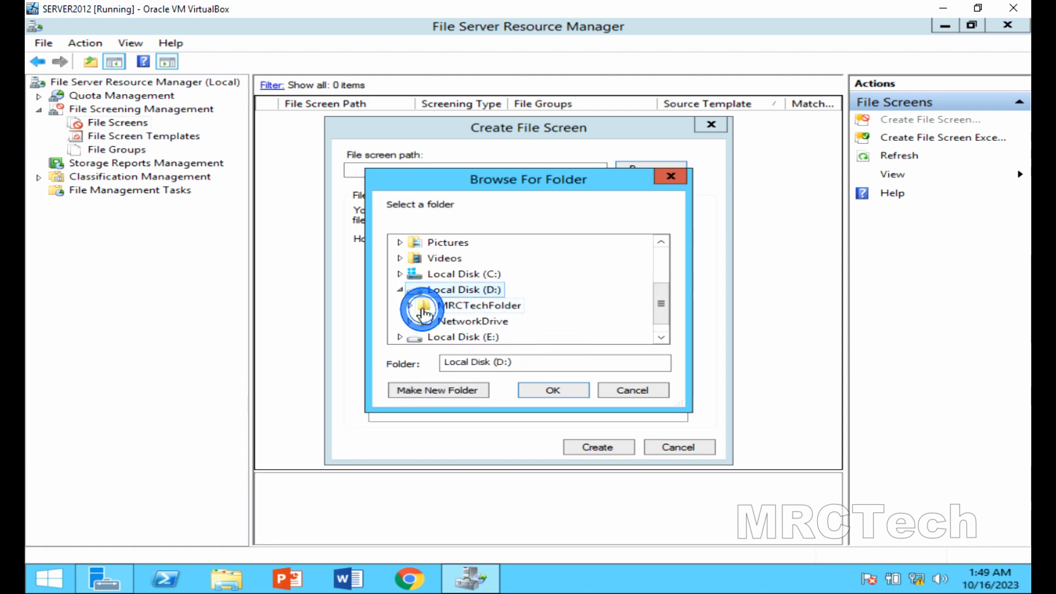
pyautogui.doubleClick(454, 307)
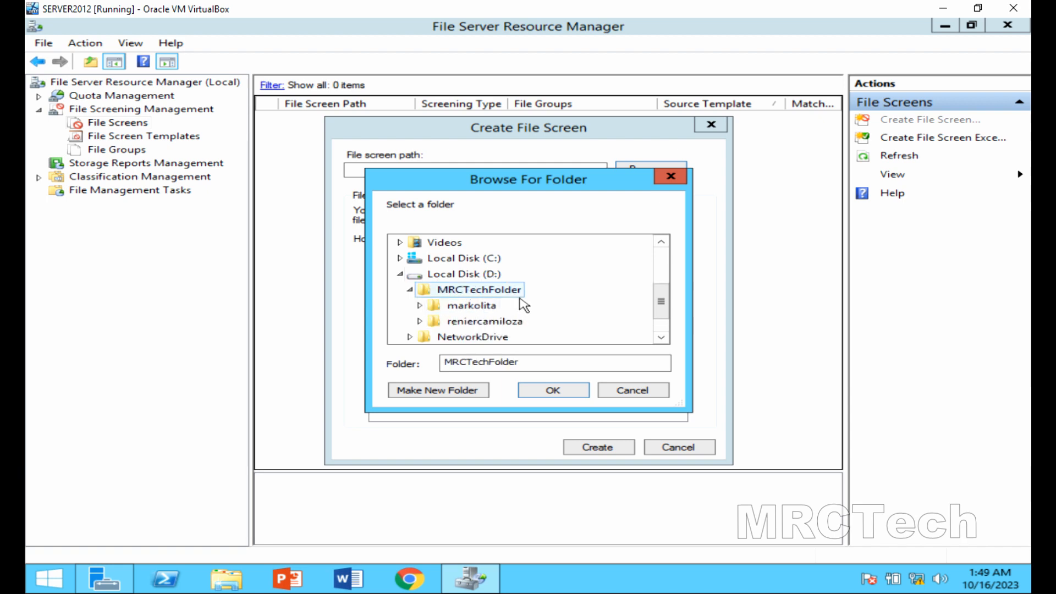
pyautogui.doubleClick(483, 306)
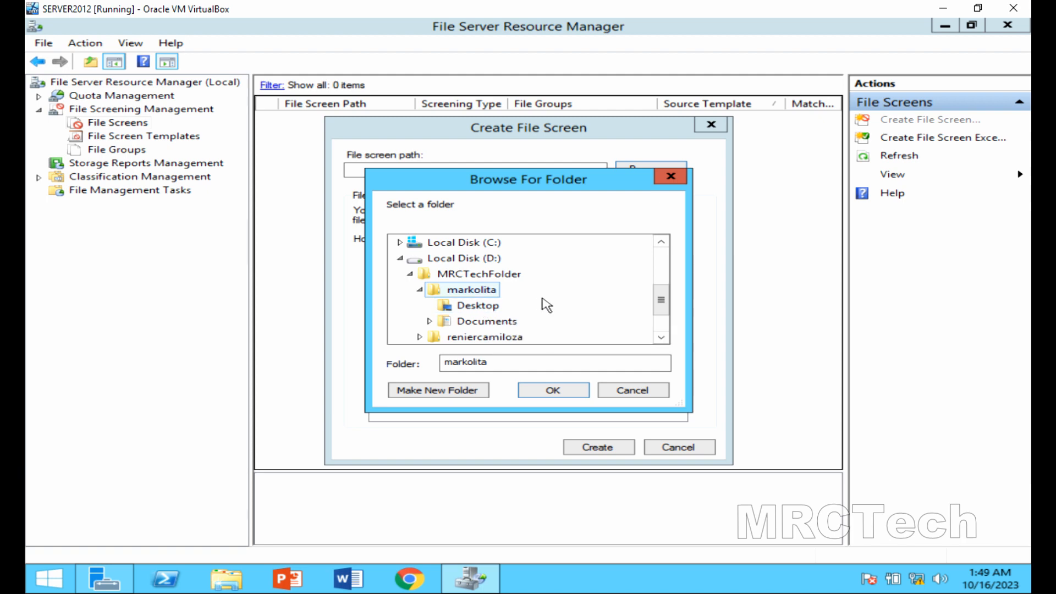
pyautogui.click(661, 300)
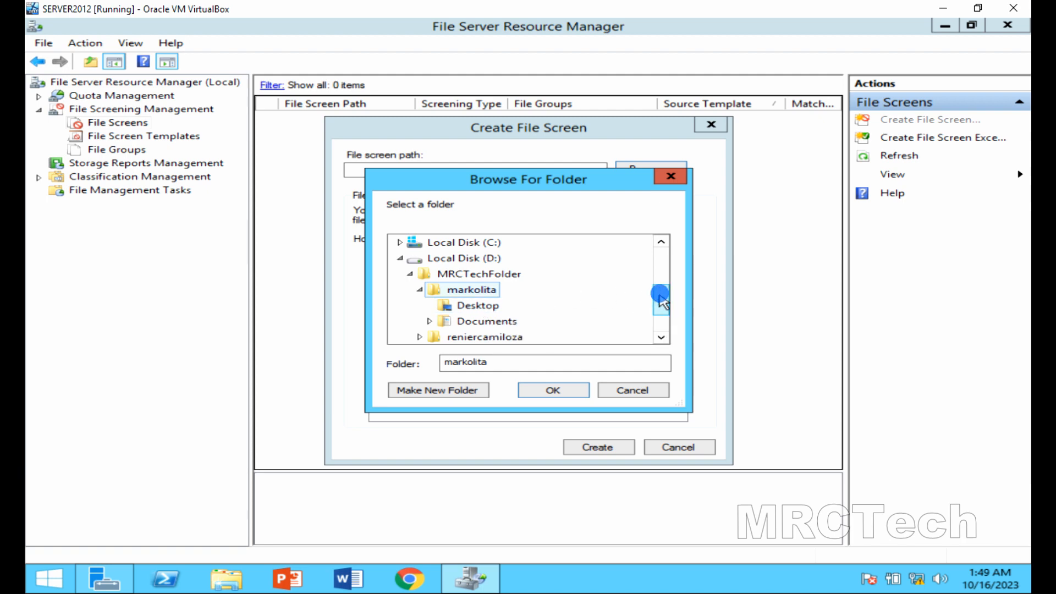
pyautogui.moveTo(661, 300); pyautogui.dragTo(663, 309)
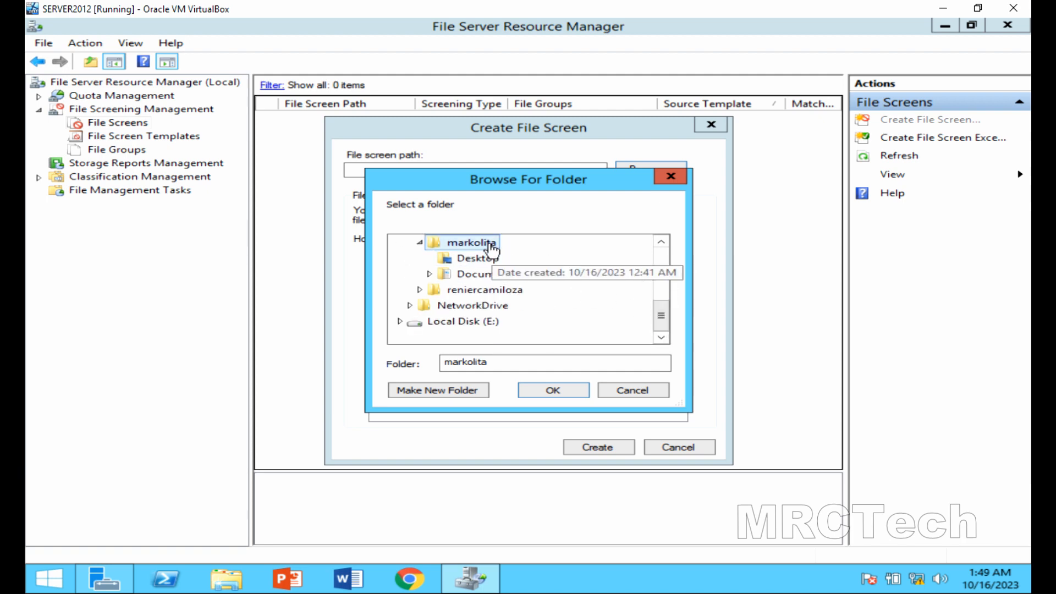
pyautogui.click(554, 391)
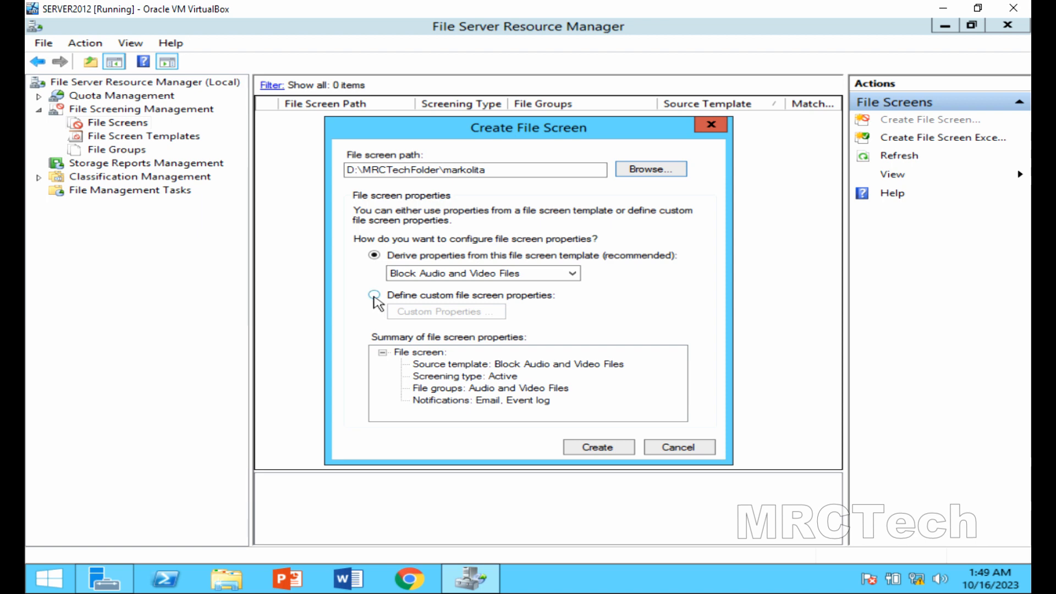
# Choose custom file screen properties and start a new file group named BMPTXT.
pyautogui.click(374, 296)
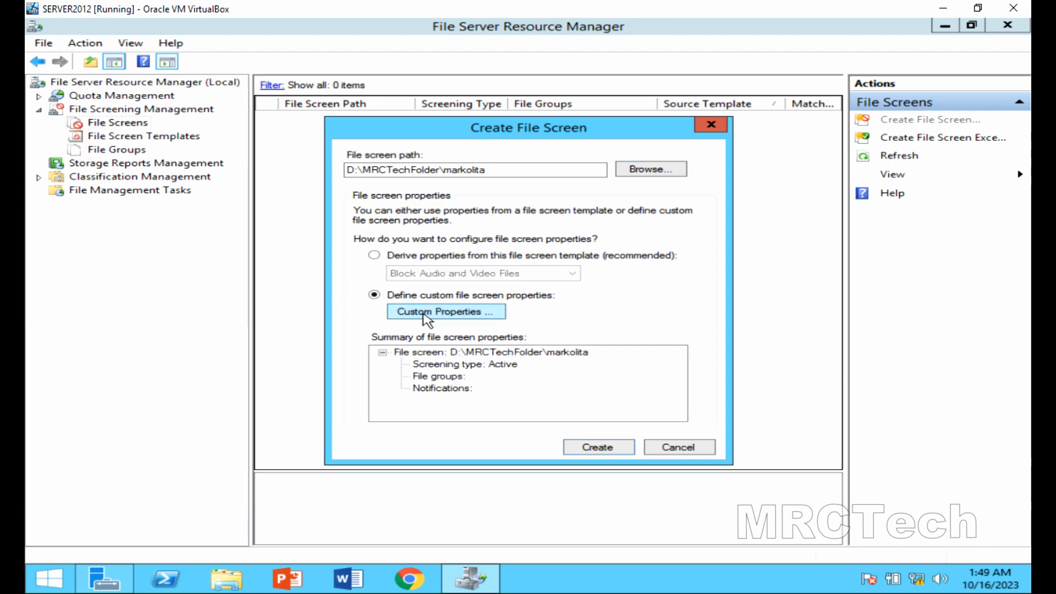
pyautogui.click(423, 312)
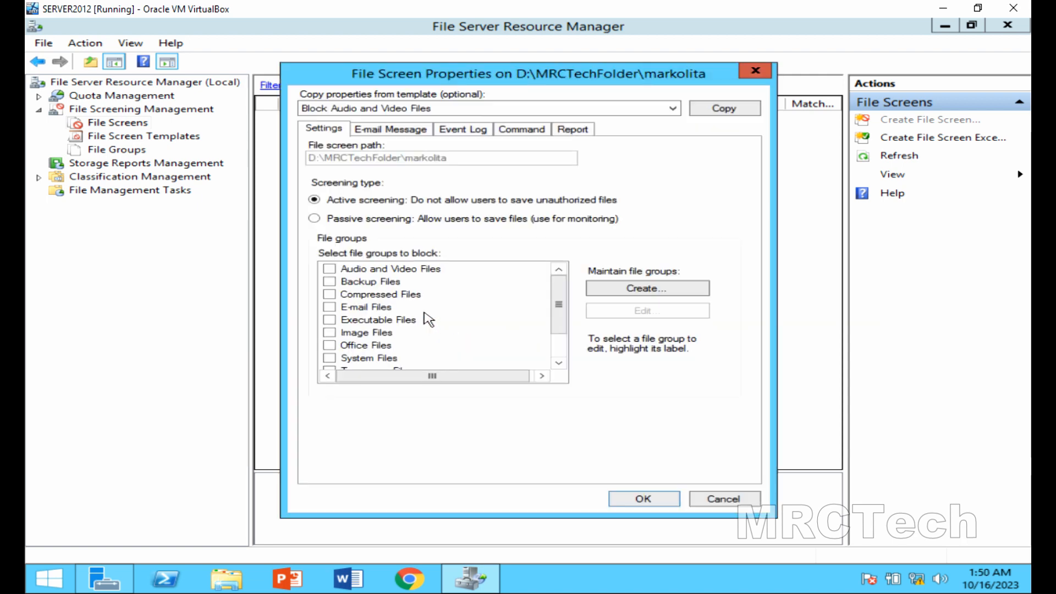
pyautogui.click(611, 288)
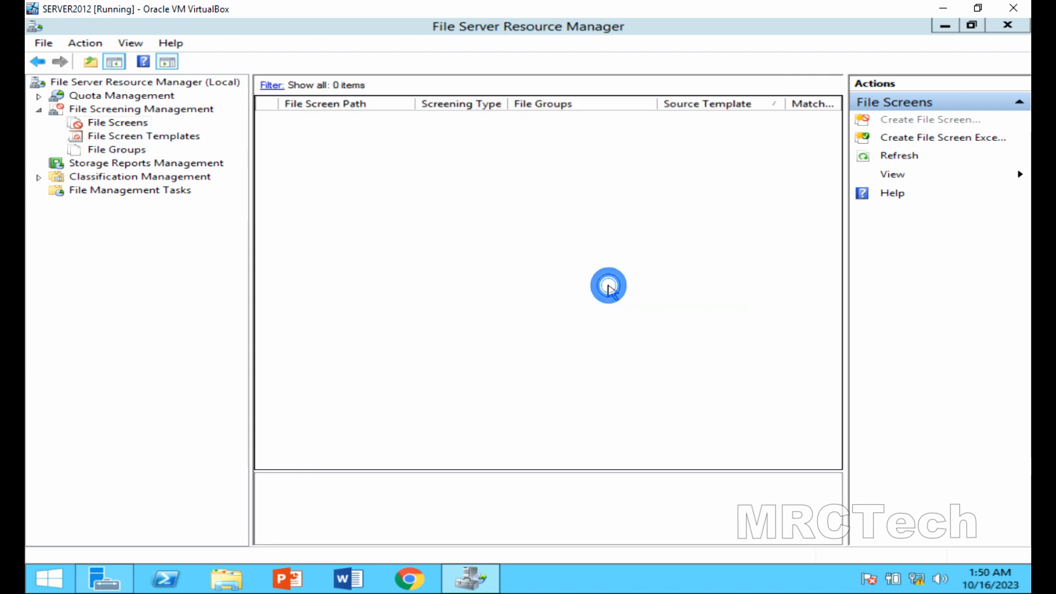
pyautogui.click(446, 174)
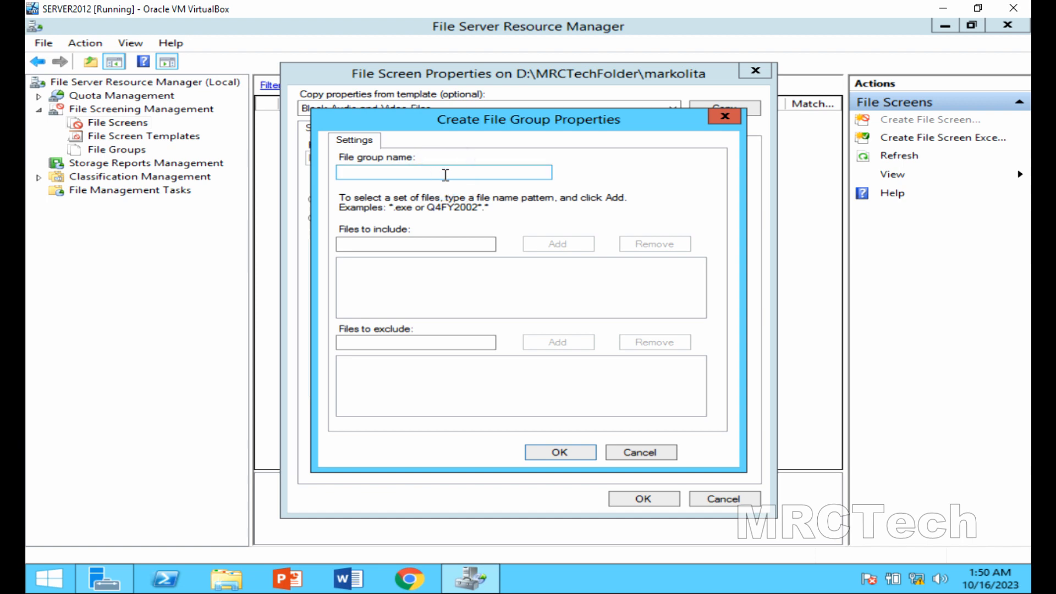
pyautogui.click(446, 174)
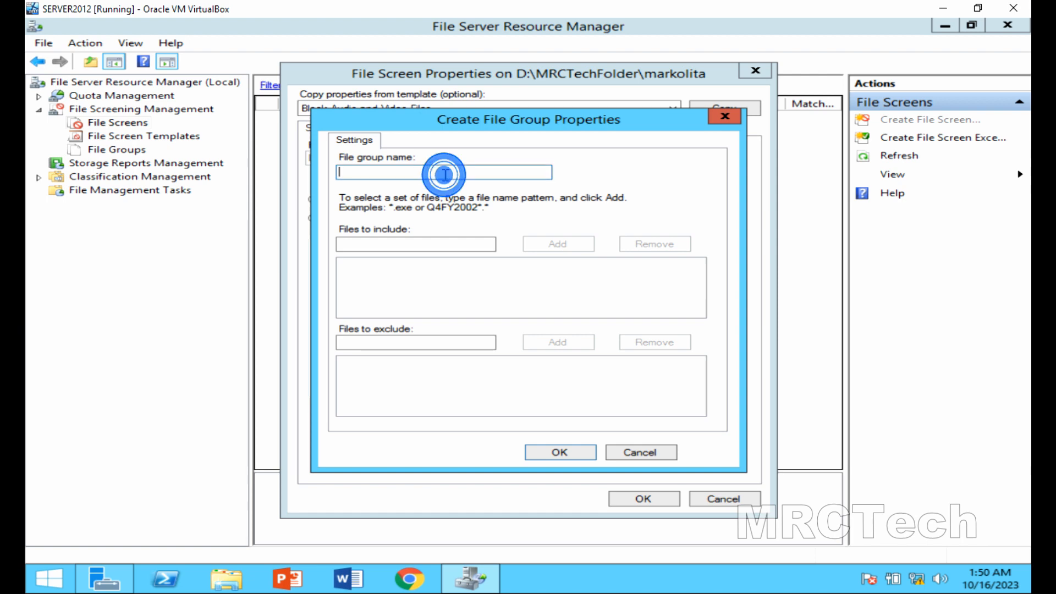
pyautogui.write('MP')
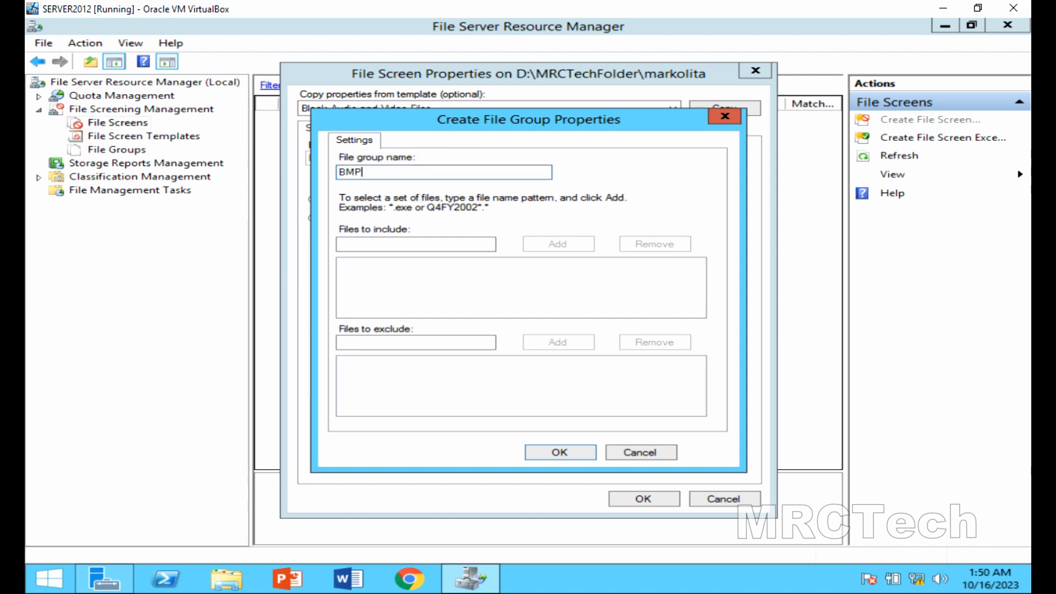
pyautogui.write('TXT')
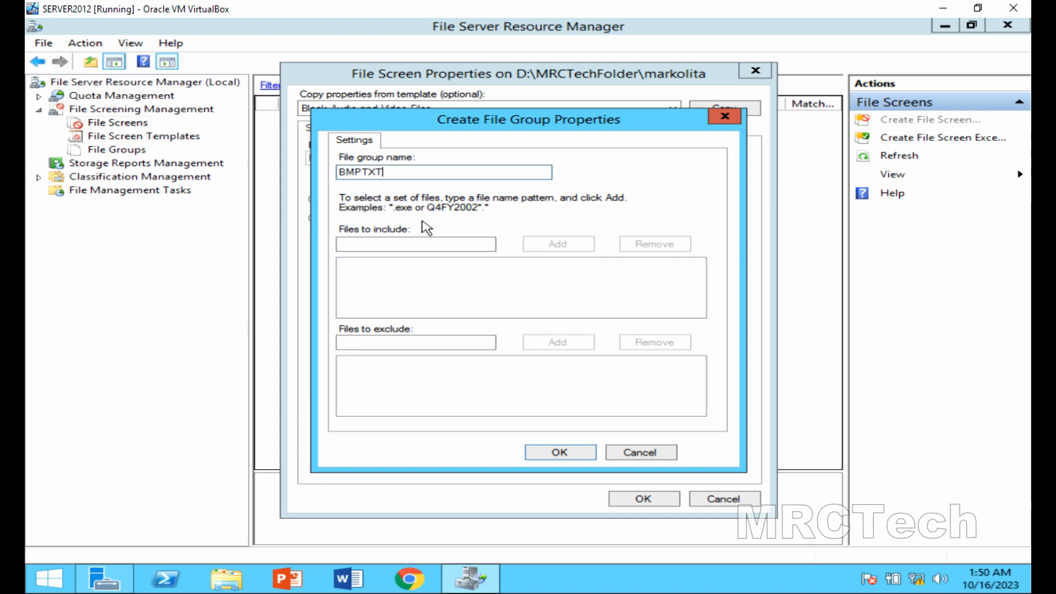
pyautogui.click(406, 242)
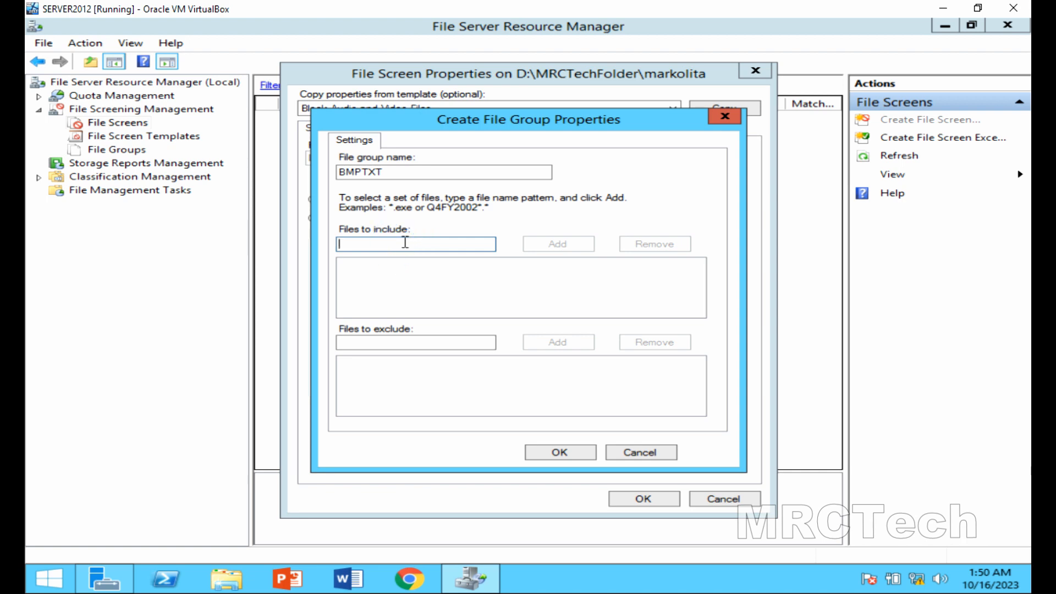
# Add *.bmp and *.txt to the BMPTXT group's included files and save the group.
pyautogui.write('*')
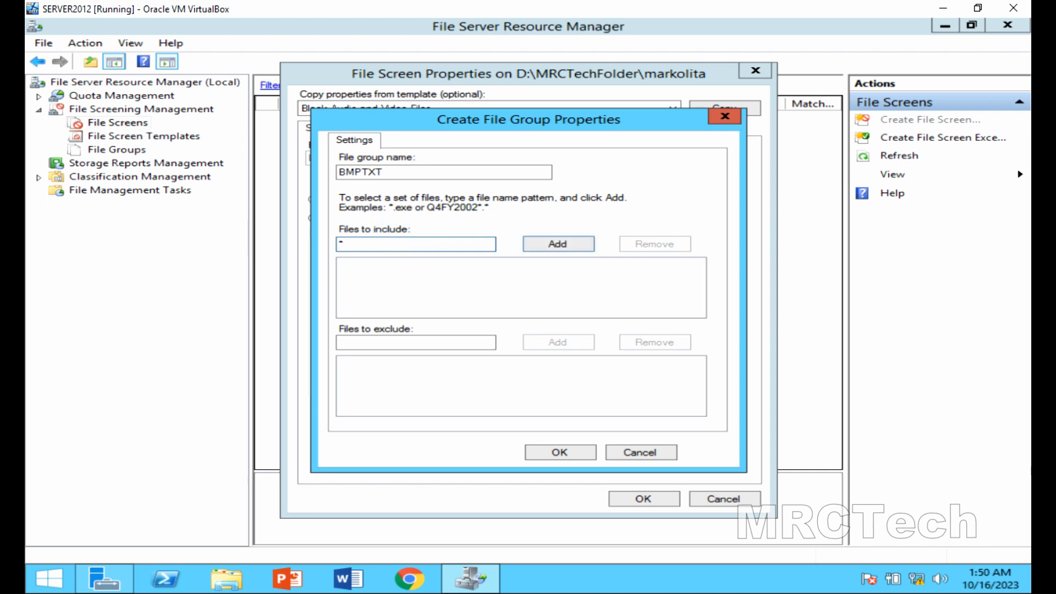
pyautogui.write('.bmp')
pyautogui.click(537, 246)
pyautogui.click(443, 245)
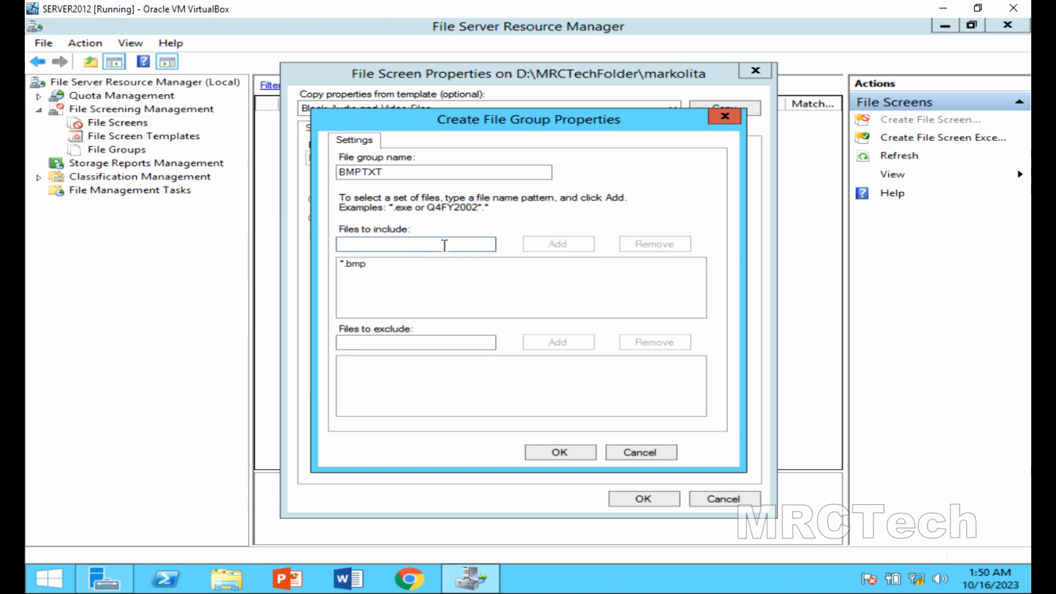
pyautogui.write('*')
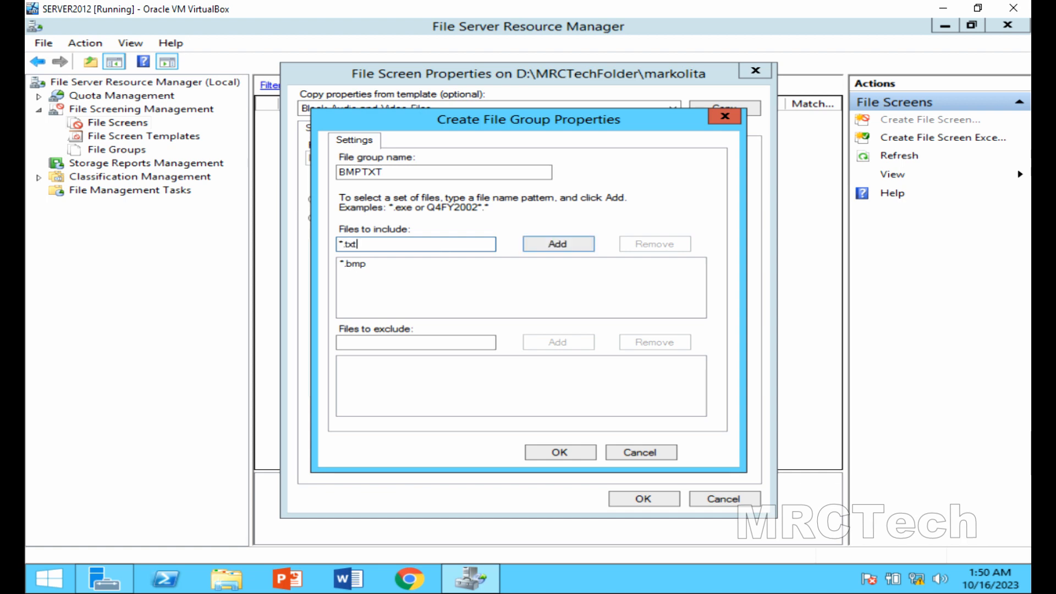
pyautogui.click(536, 252)
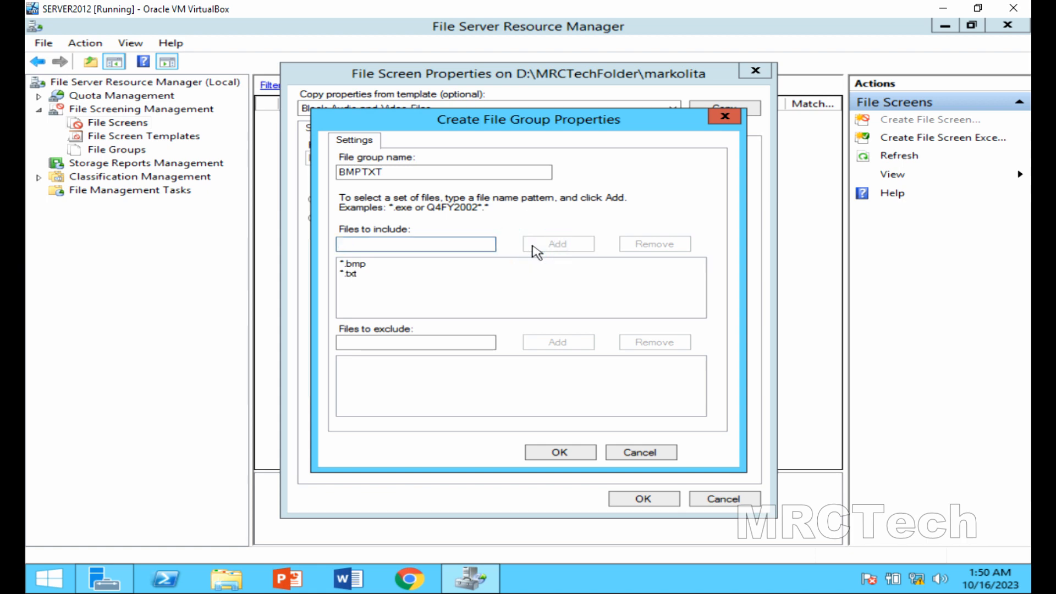
pyautogui.click(359, 264)
pyautogui.click(357, 273)
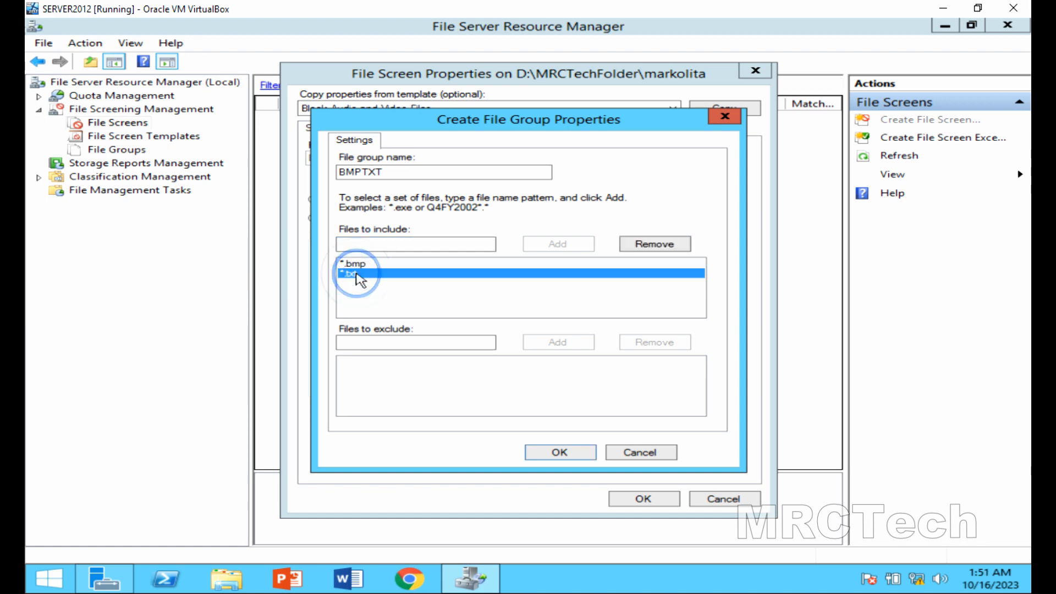
pyautogui.click(570, 457)
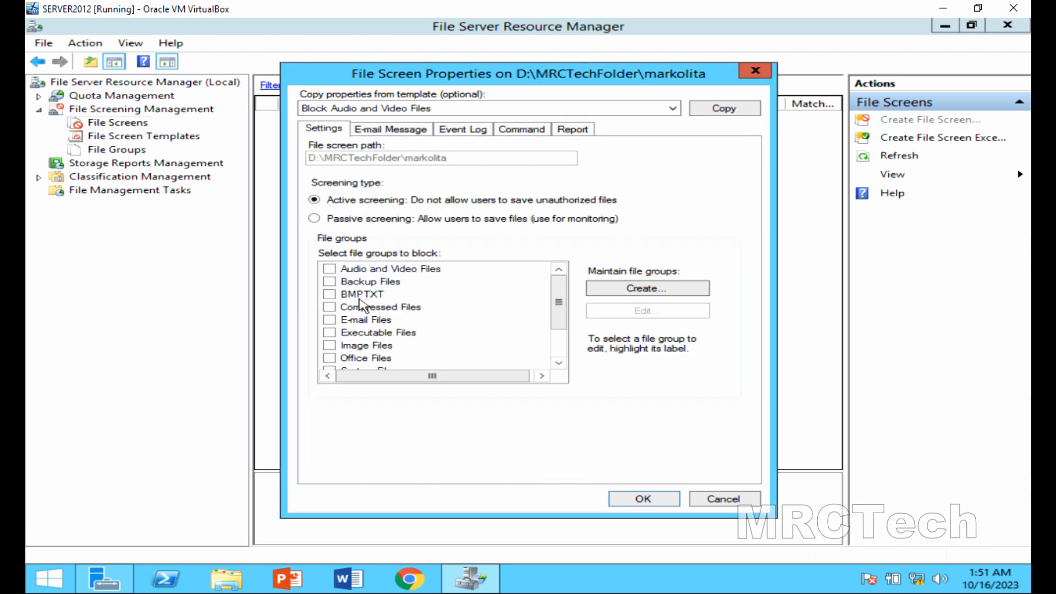
# Block the BMPTXT group and create the markolita file screen without saving a template.
pyautogui.click(331, 295)
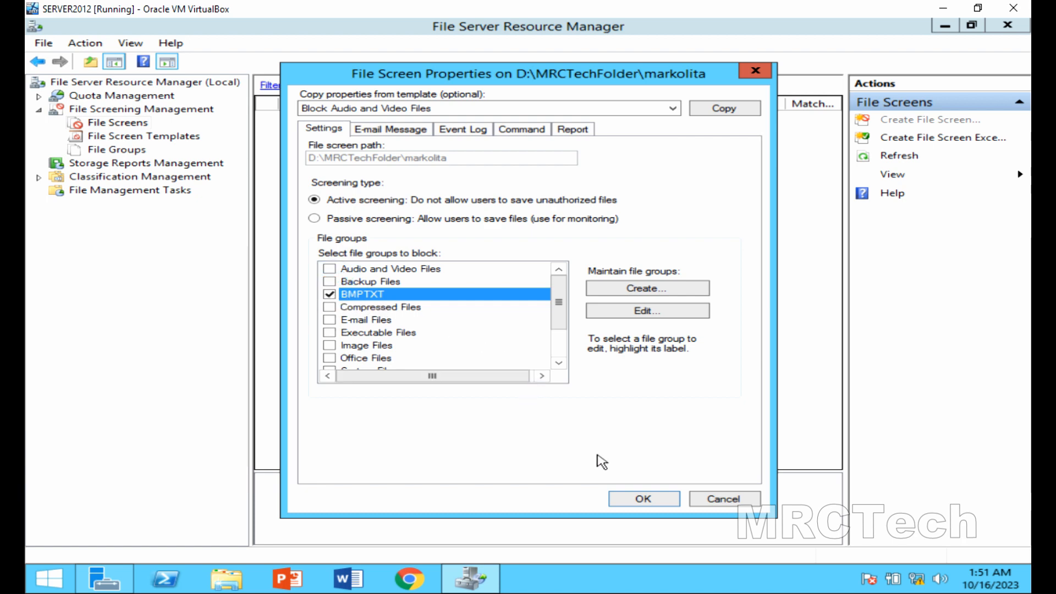
pyautogui.click(636, 498)
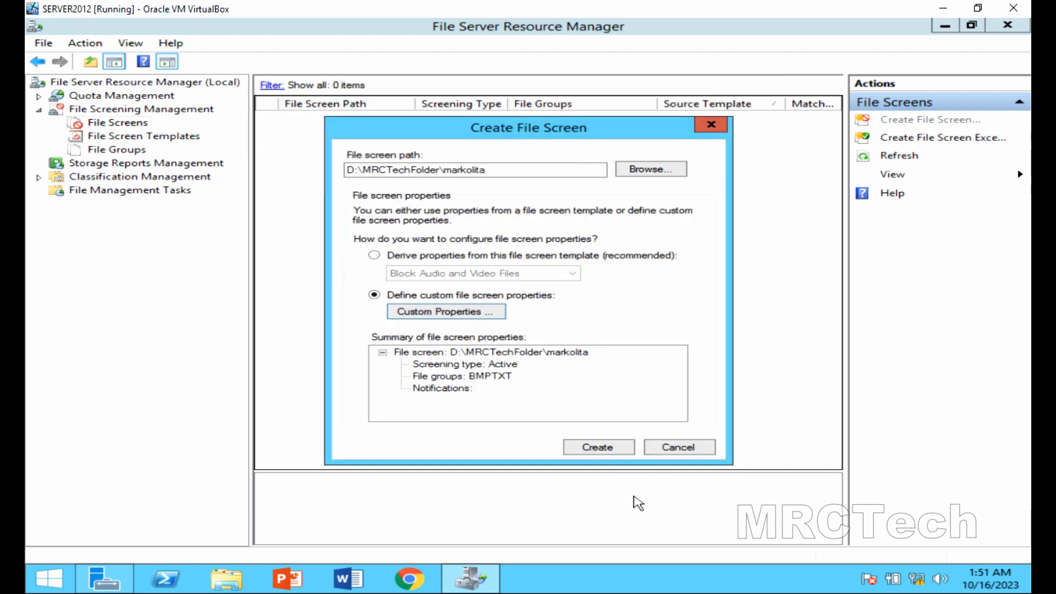
pyautogui.click(608, 448)
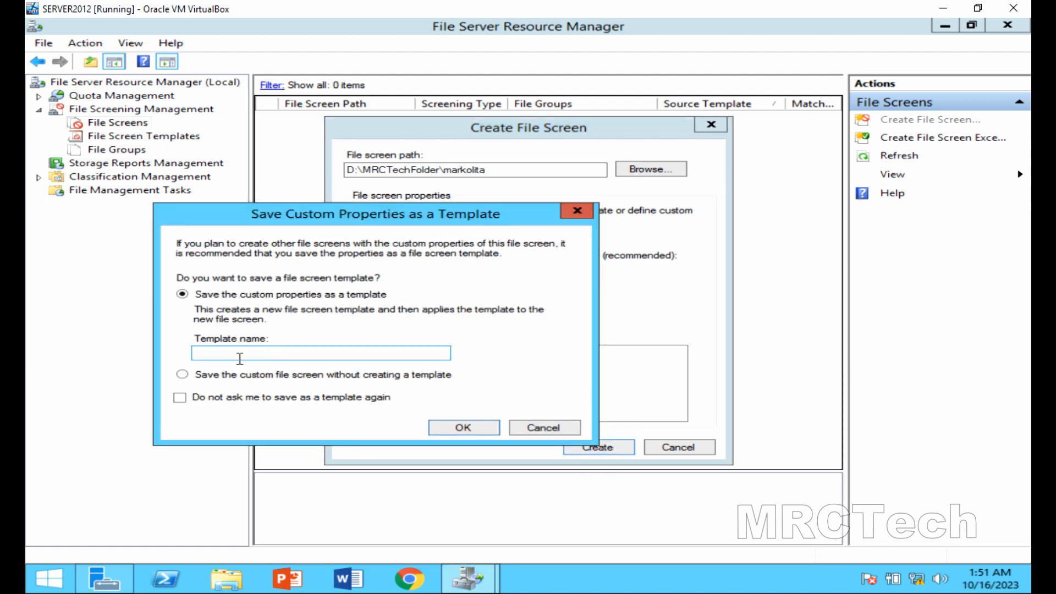
pyautogui.click(183, 375)
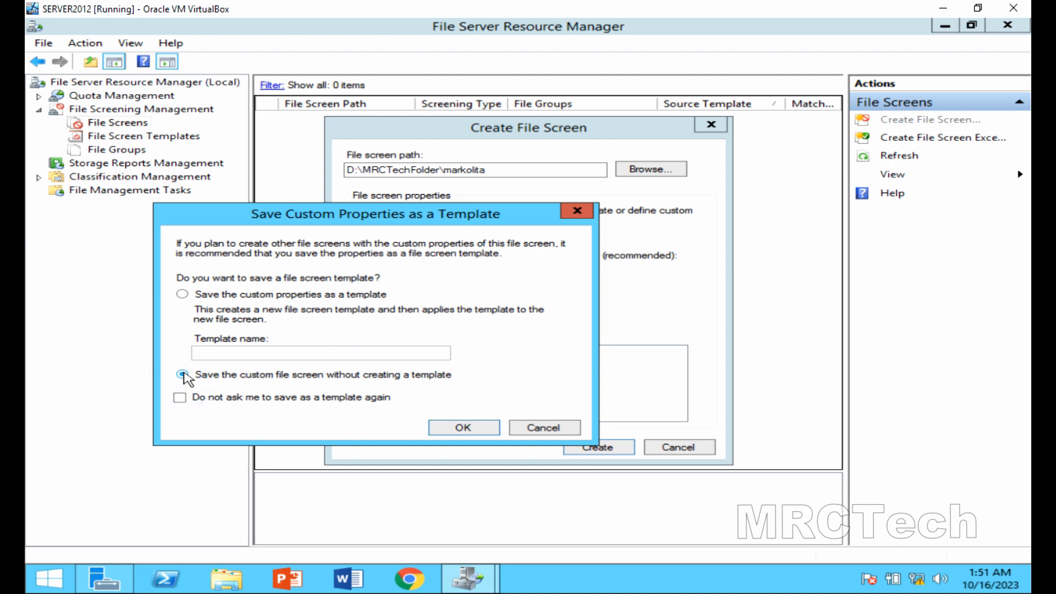
pyautogui.click(452, 429)
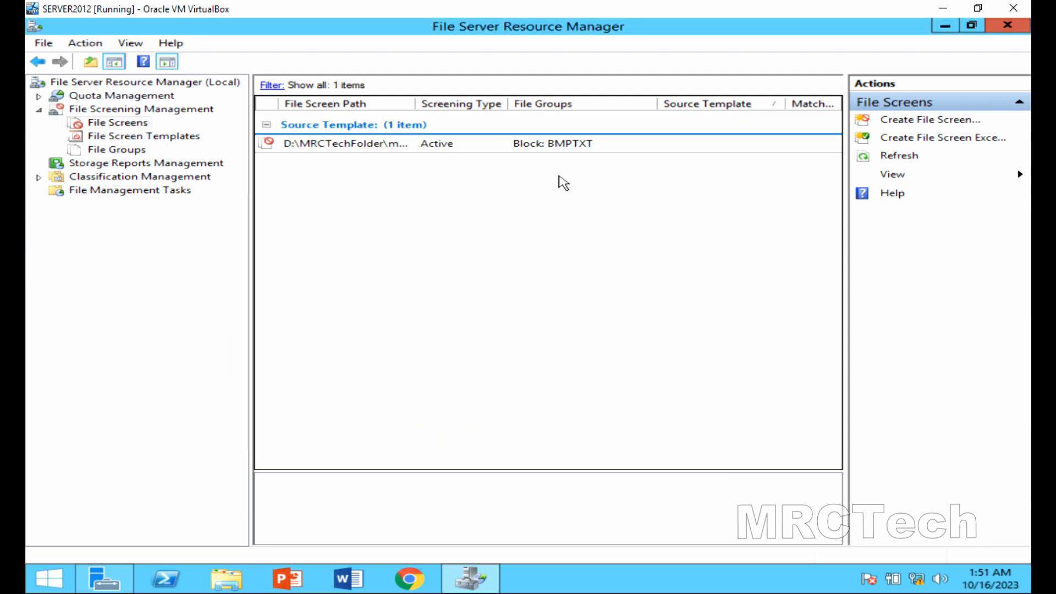
# Widen the path column to show the full file screen path, then minimise File Server Resource Manager.
pyautogui.click(569, 145)
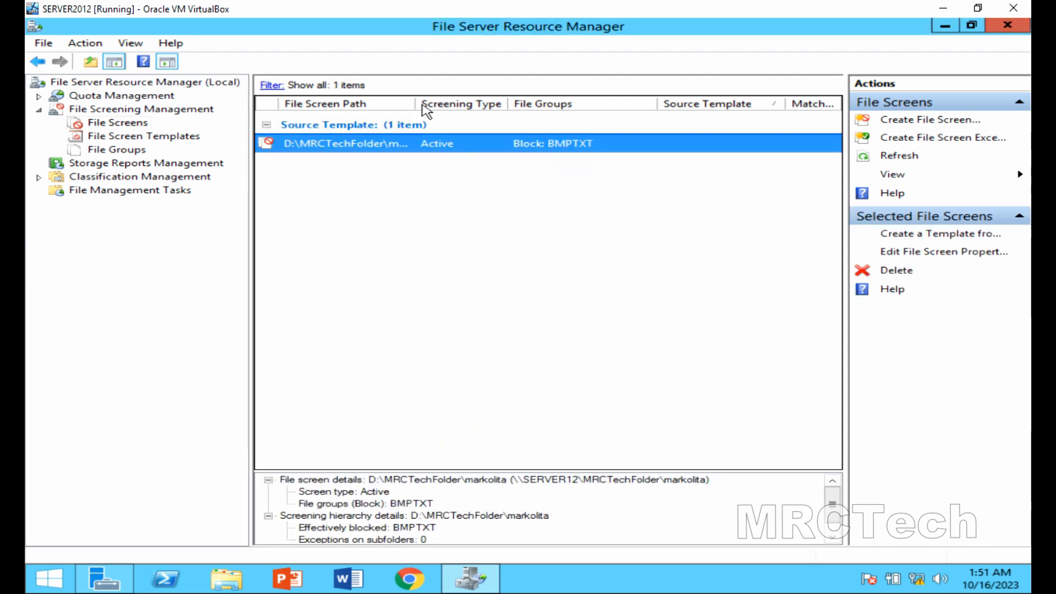
pyautogui.moveTo(416, 104); pyautogui.dragTo(487, 104)
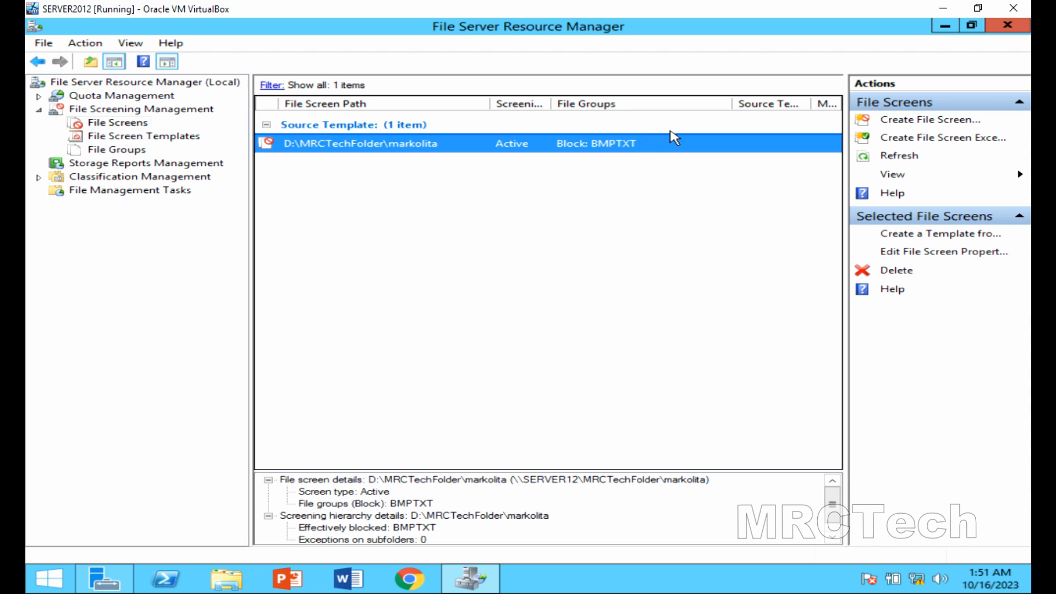
pyautogui.click(947, 26)
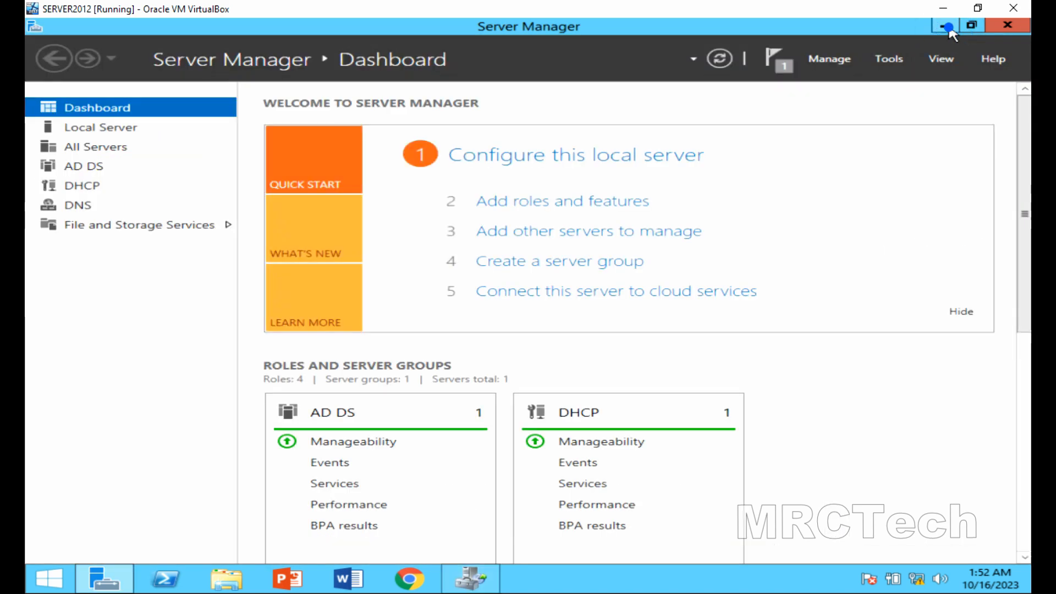
# Minimise Server Manager and bring the ClientPC VM to full screen.
pyautogui.click(948, 27)
pyautogui.click(976, 10)
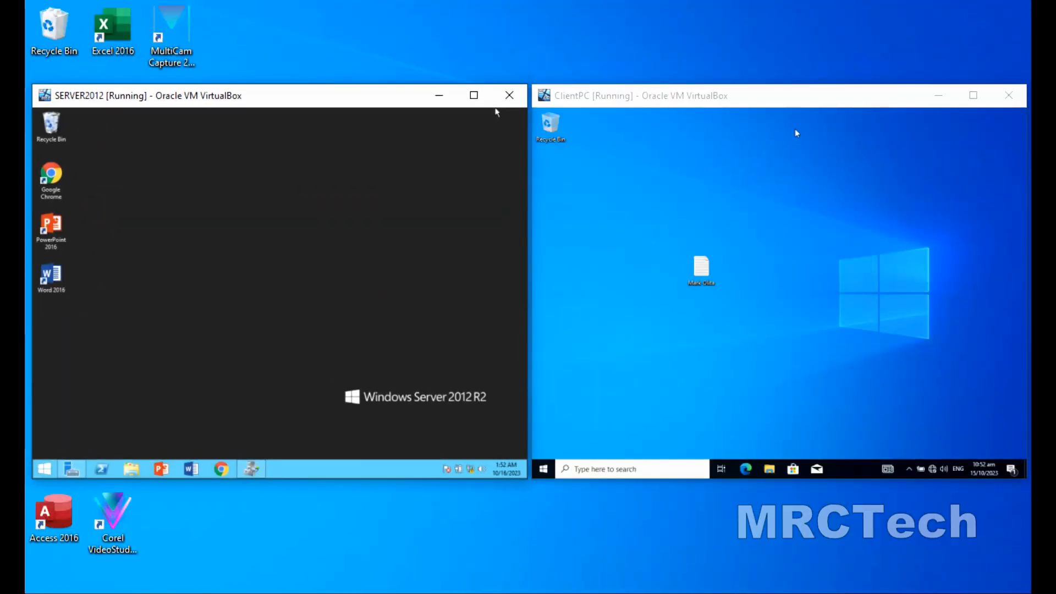
pyautogui.click(804, 100)
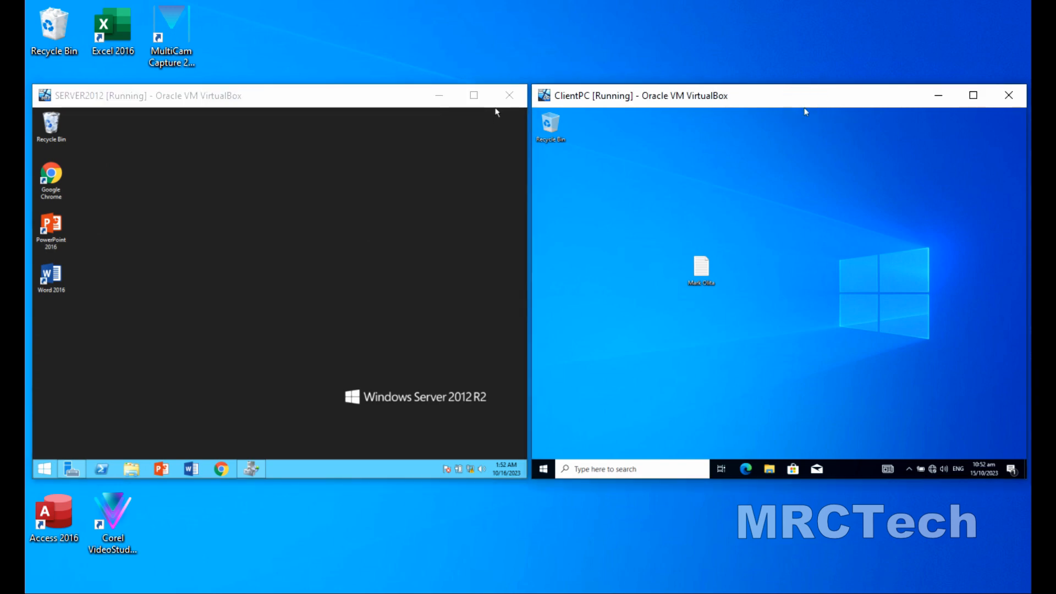
pyautogui.click(974, 95)
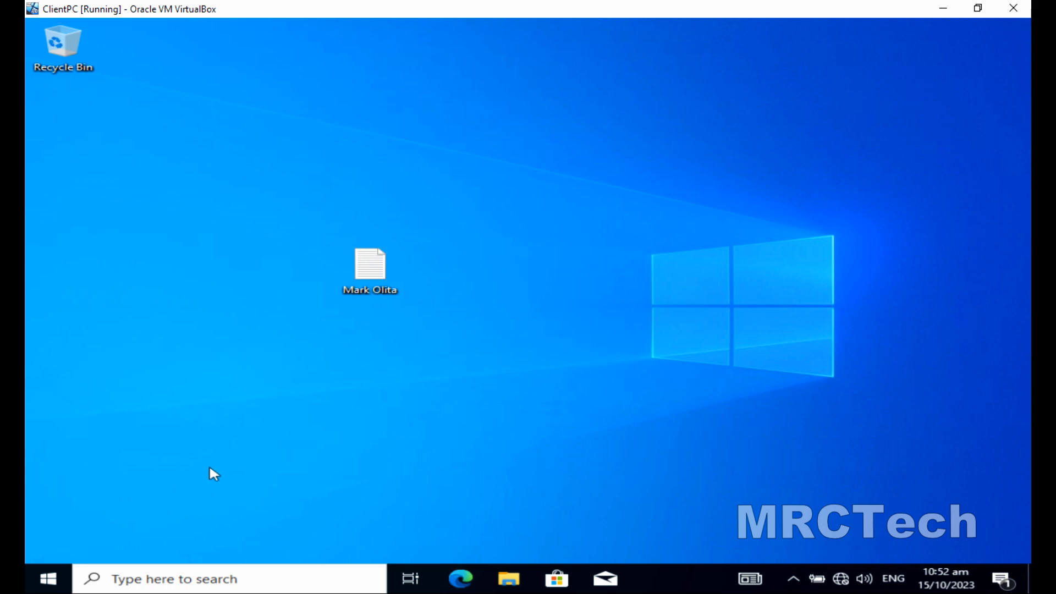
# Check which account is signed in from the client's Start menu.
pyautogui.click(38, 579)
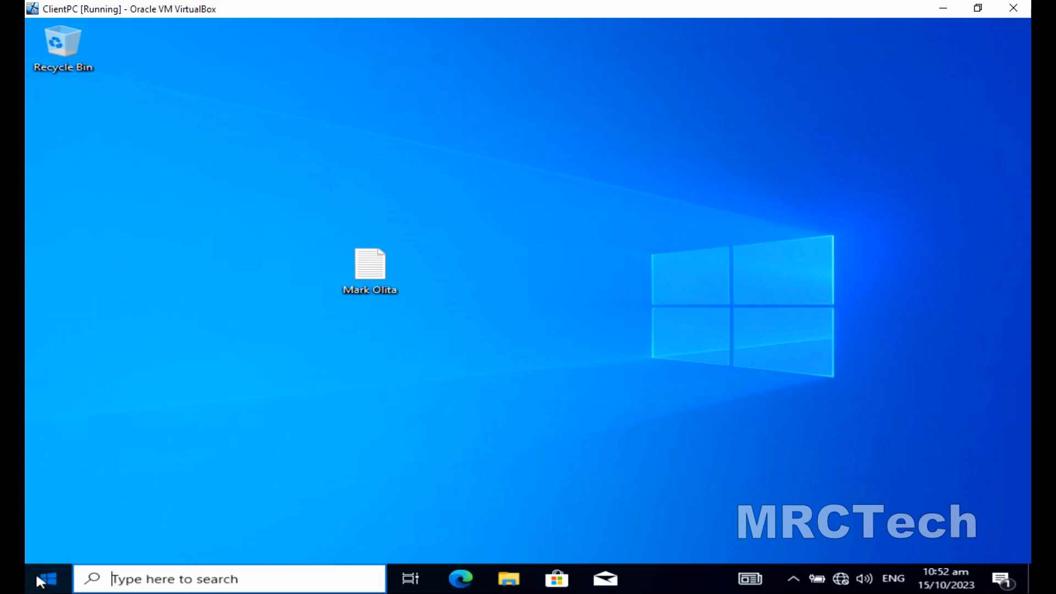
pyautogui.click(48, 404)
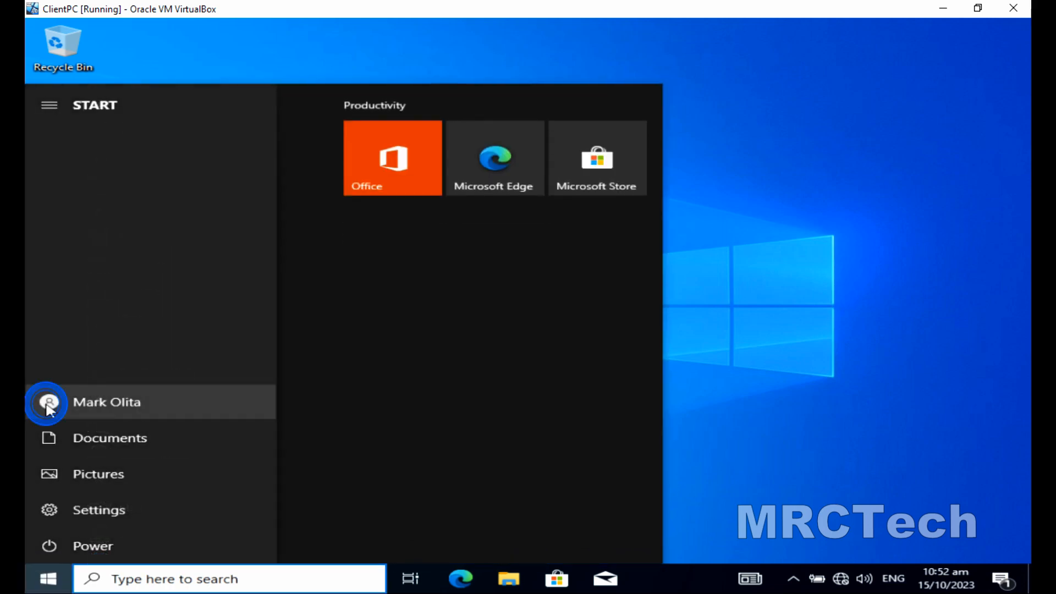
pyautogui.click(89, 401)
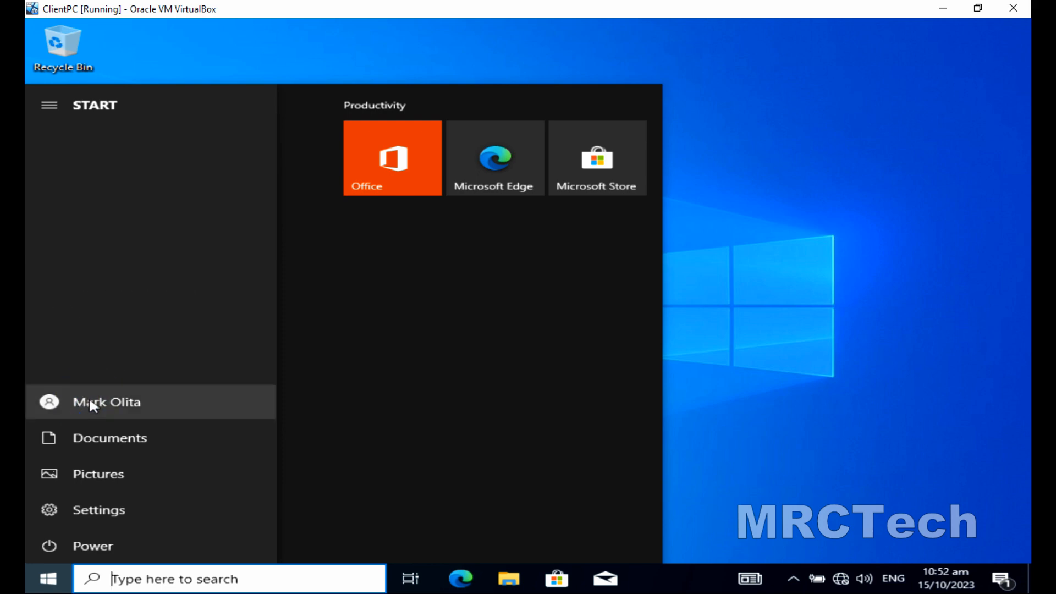
pyautogui.click(735, 302)
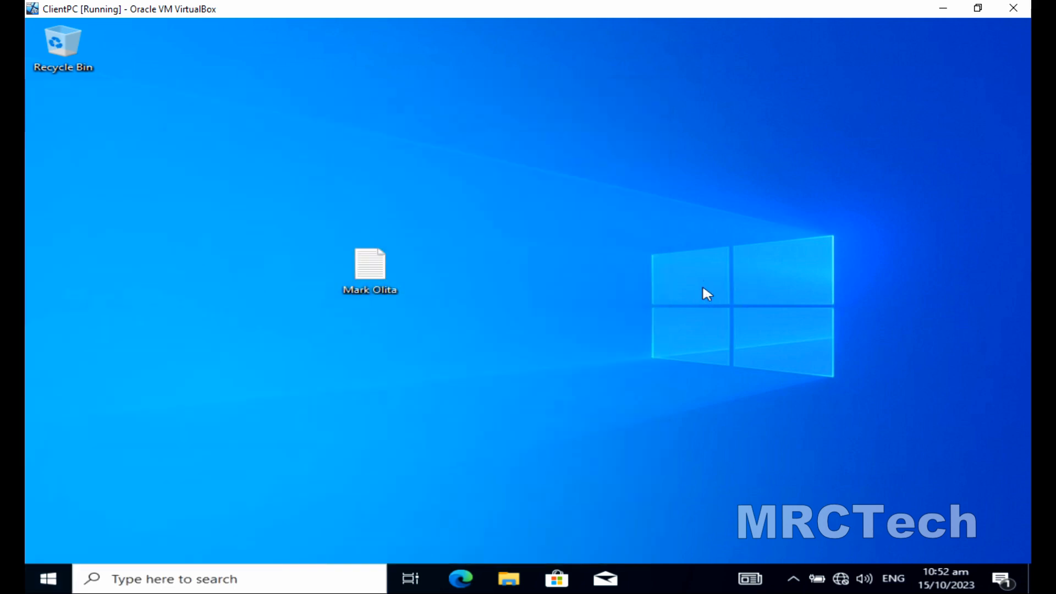
# Refresh the desktop and move the text file icon beneath the Recycle Bin.
pyautogui.rightClick(703, 288)
pyautogui.click(727, 330)
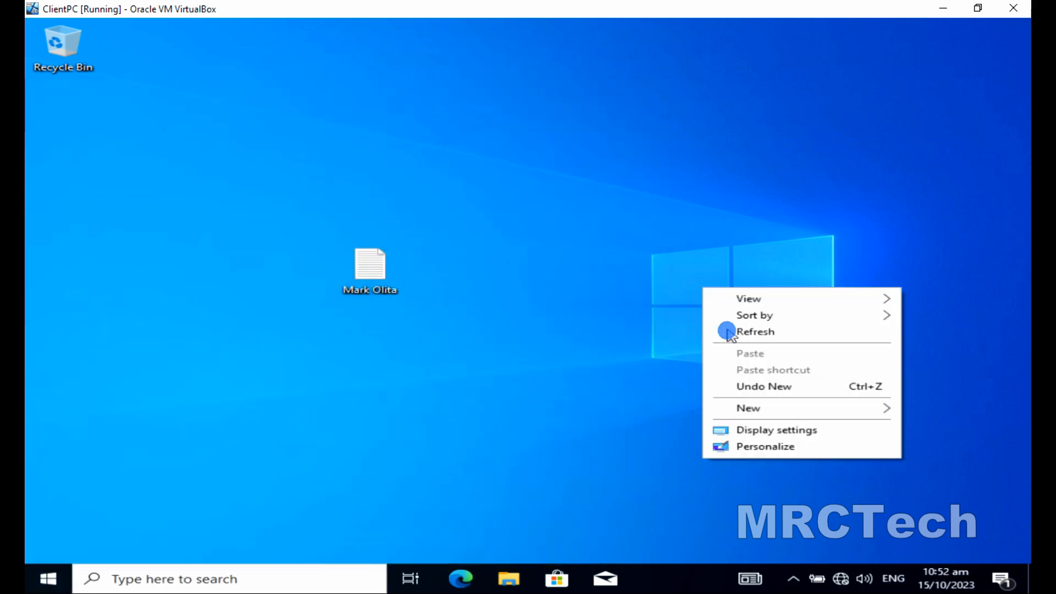
pyautogui.click(377, 272)
pyautogui.moveTo(378, 273); pyautogui.dragTo(105, 150)
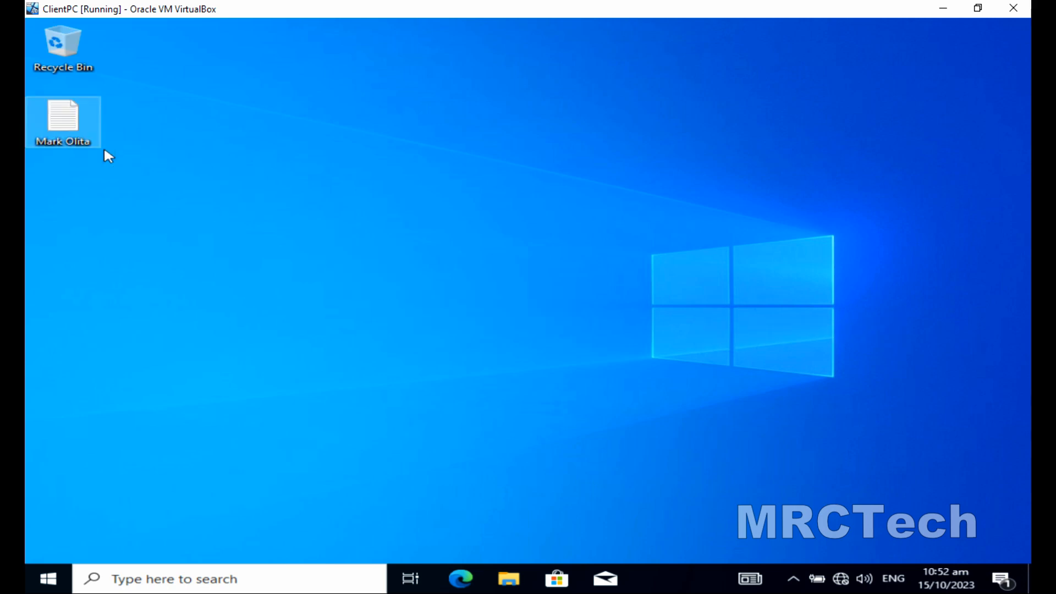
pyautogui.click(123, 153)
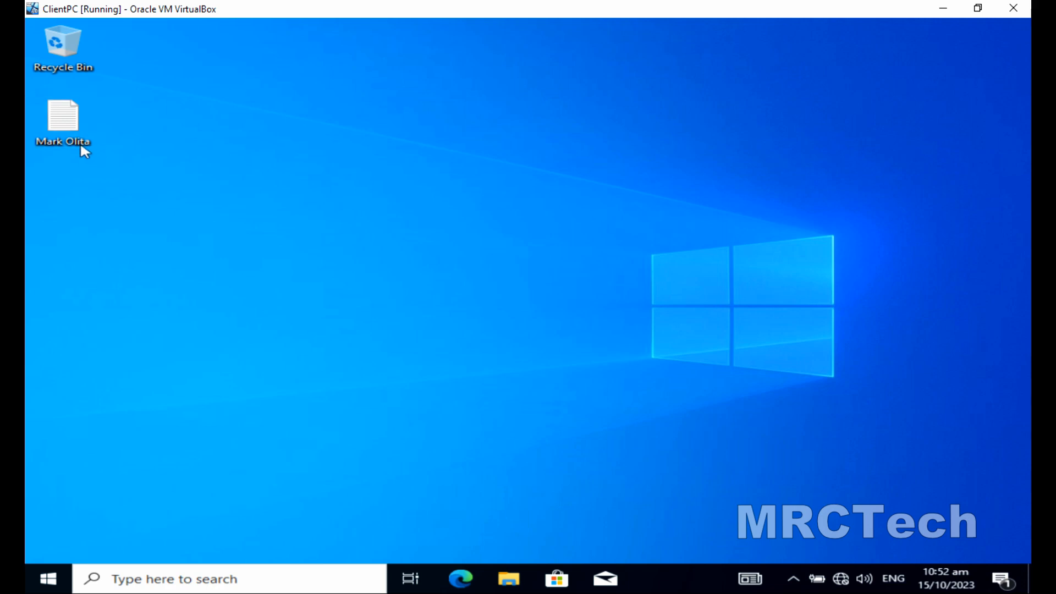
# Try creating a new file on the desktop; retries stay access denied, so dismiss the warning.
pyautogui.rightClick(147, 173)
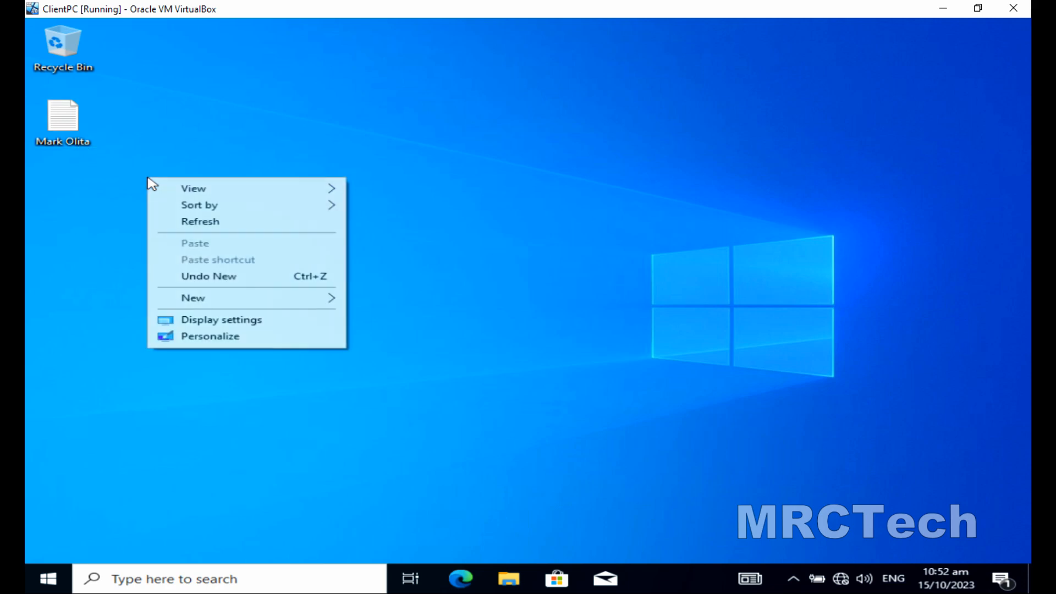
pyautogui.click(178, 221)
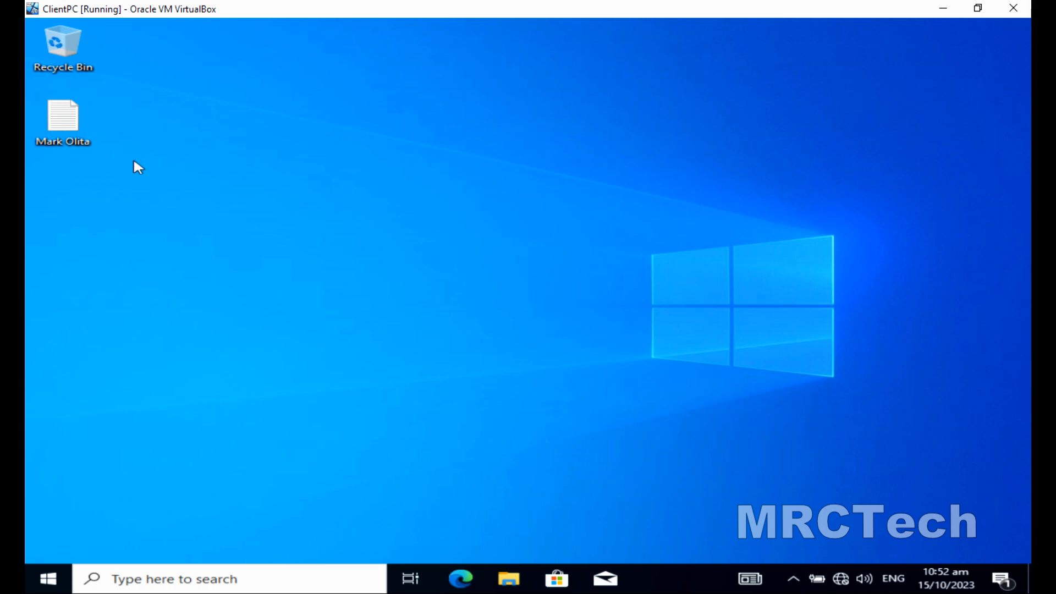
pyautogui.rightClick(241, 237)
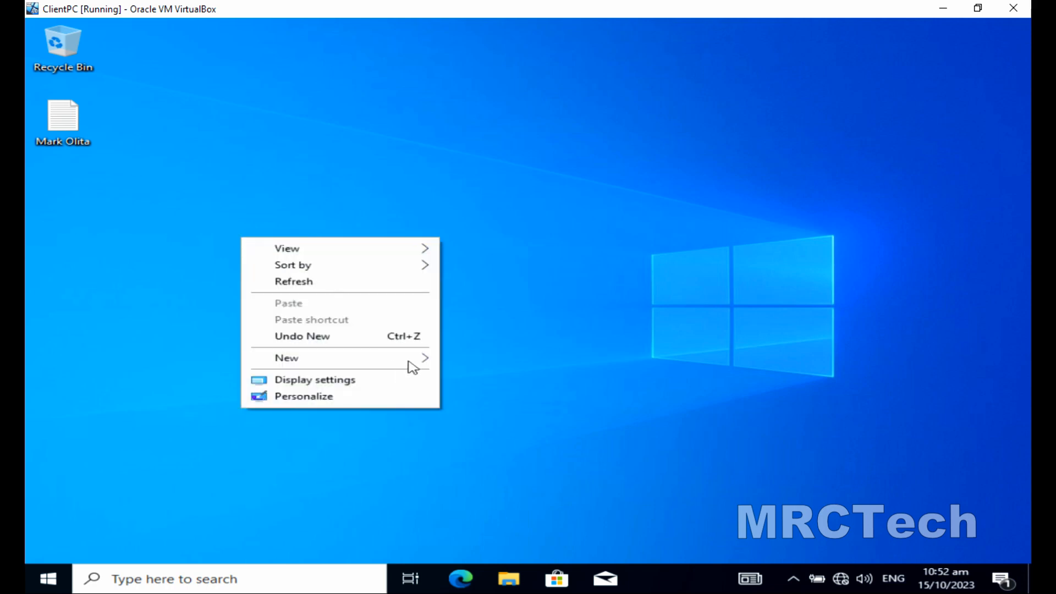
pyautogui.moveTo(414, 364)
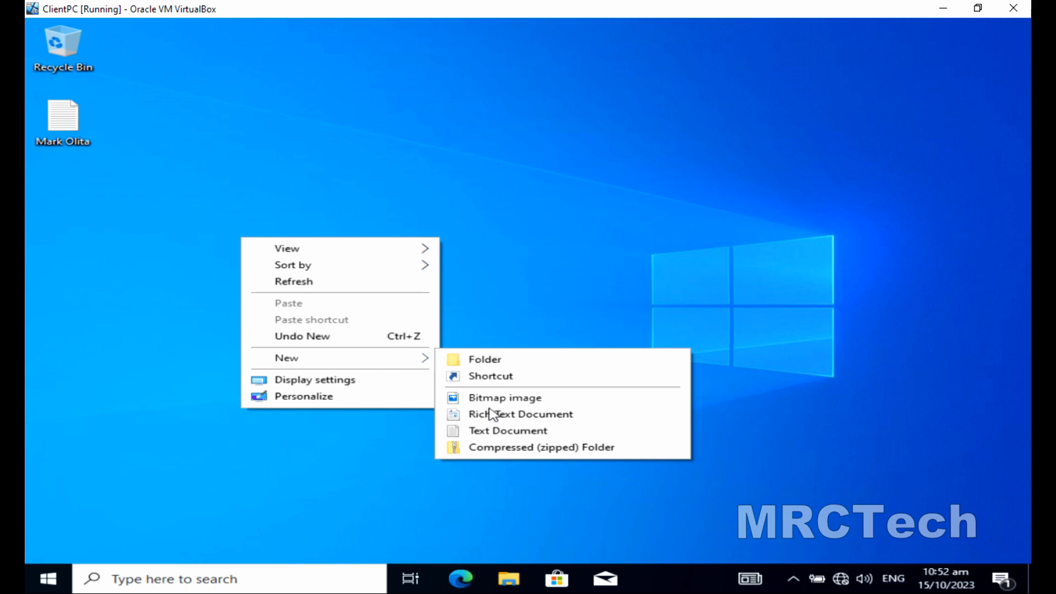
pyautogui.click(499, 431)
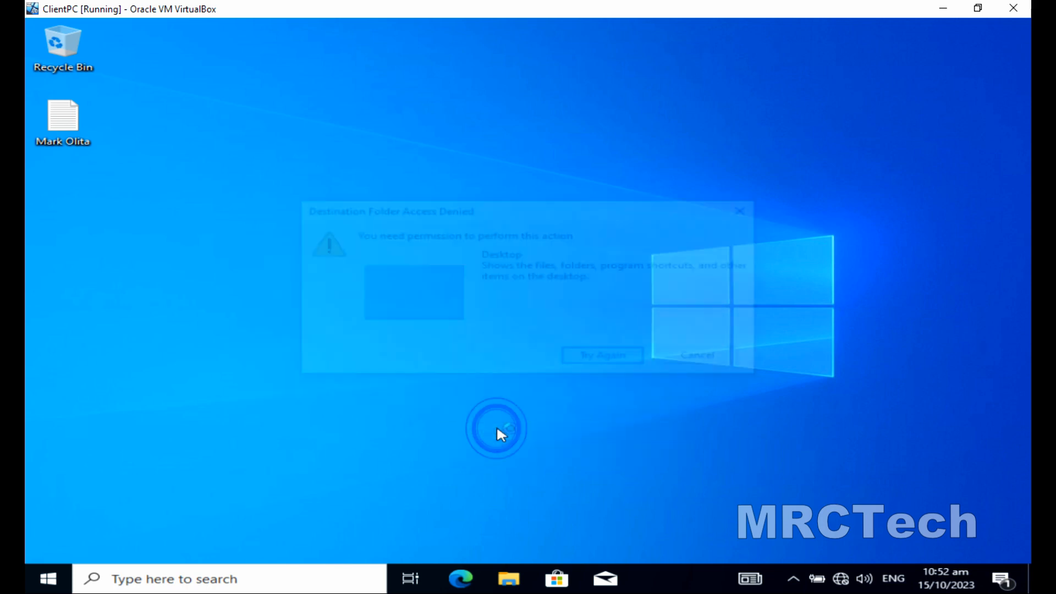
pyautogui.click(606, 363)
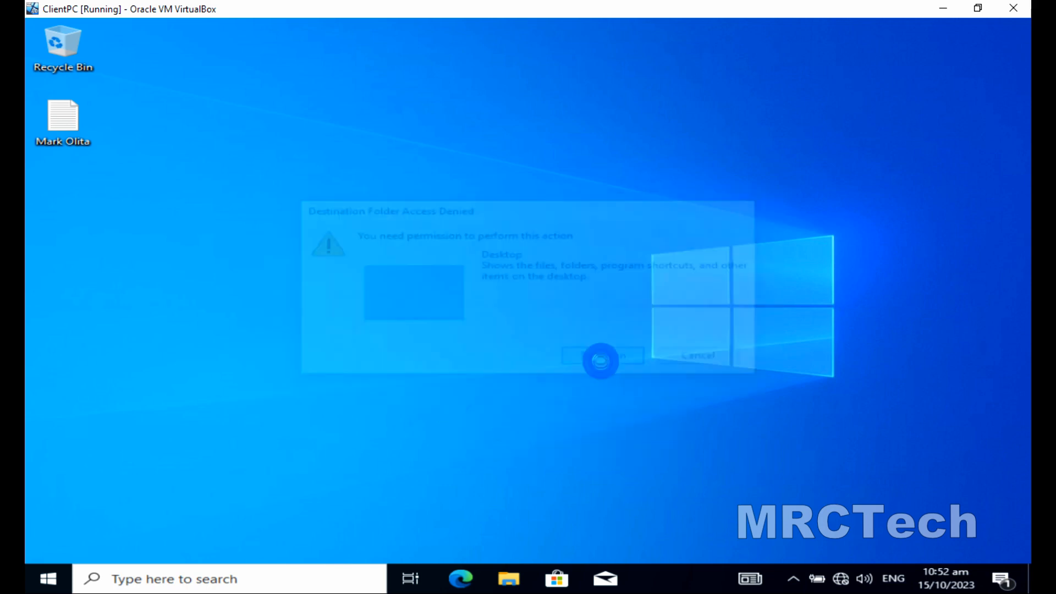
pyautogui.click(606, 363)
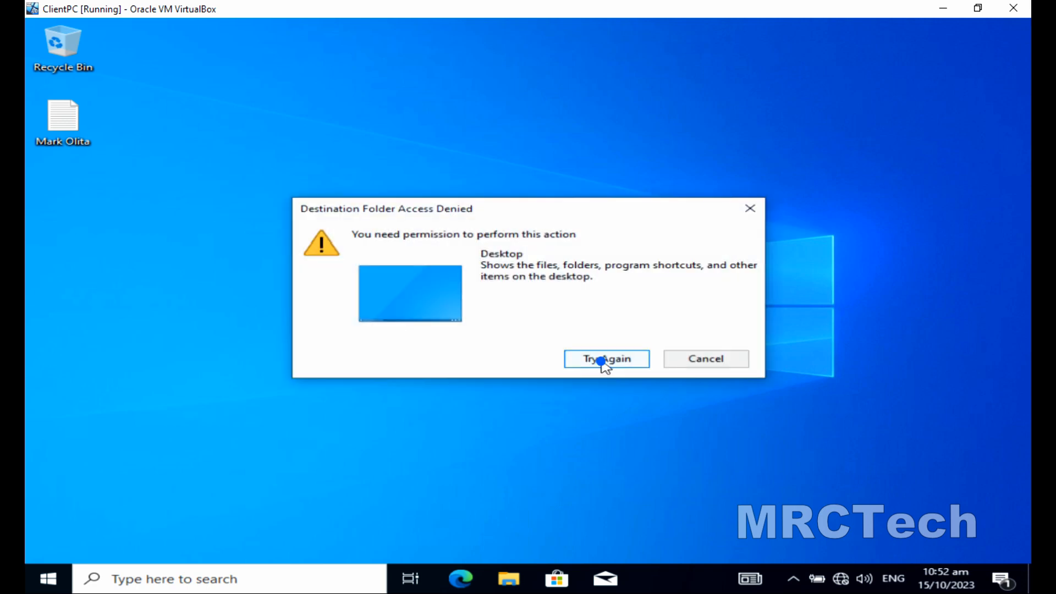
pyautogui.click(606, 363)
pyautogui.click(603, 362)
pyautogui.click(603, 362)
pyautogui.click(602, 362)
pyautogui.click(684, 360)
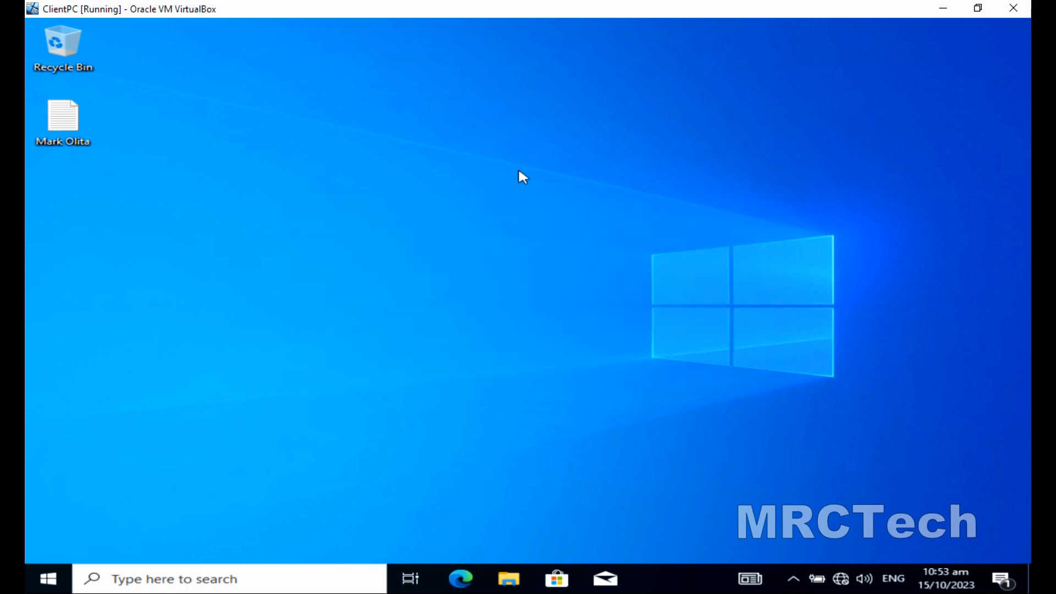
# Try creating a new Bitmap image on the desktop; it is denied again despite retries.
pyautogui.rightClick(519, 170)
pyautogui.moveTo(686, 295)
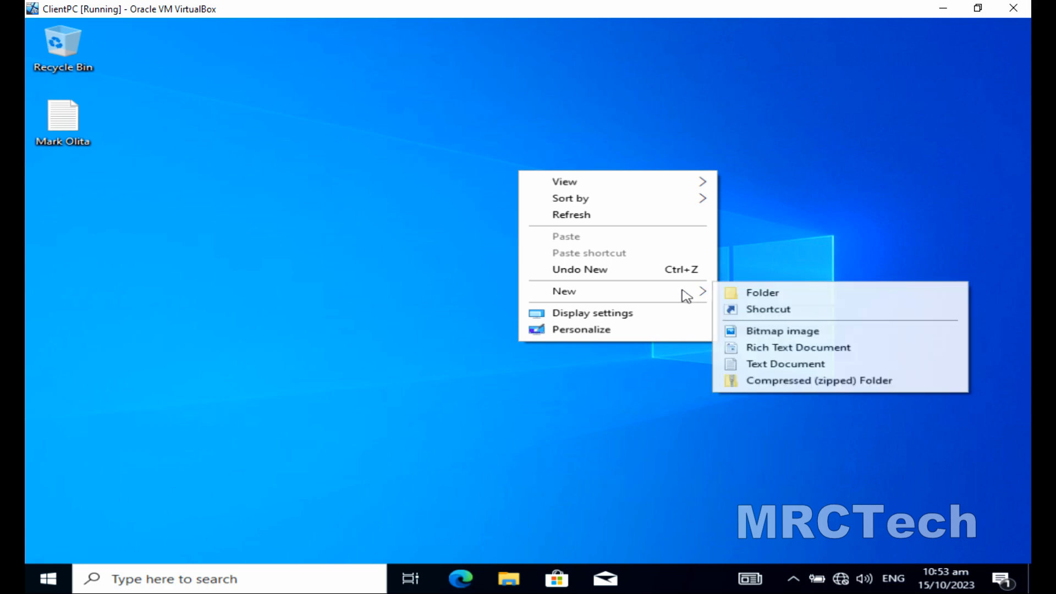
pyautogui.click(766, 331)
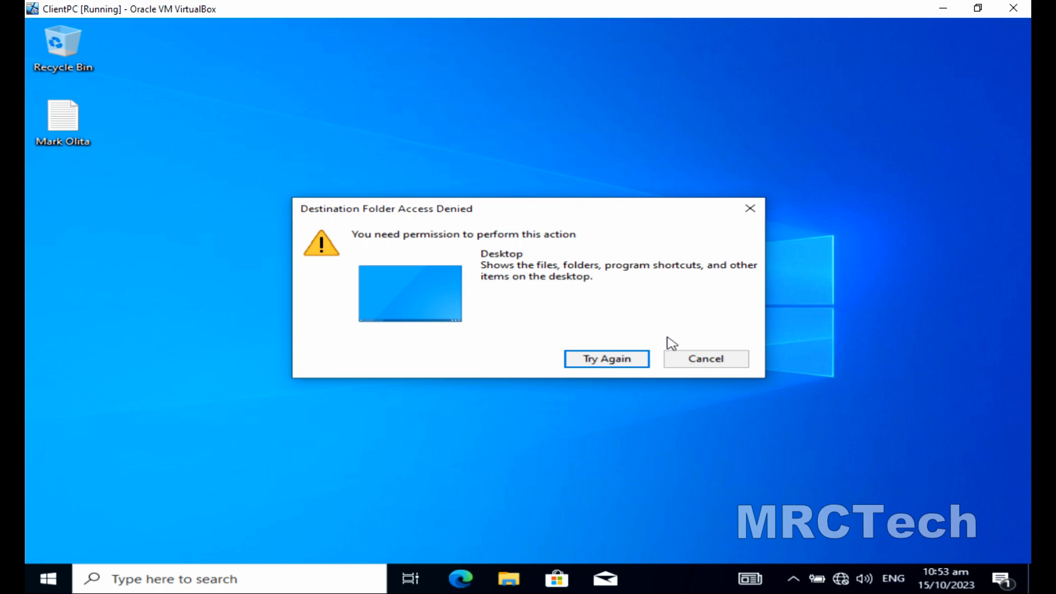
pyautogui.click(615, 357)
pyautogui.click(618, 358)
pyautogui.click(618, 358)
pyautogui.click(747, 208)
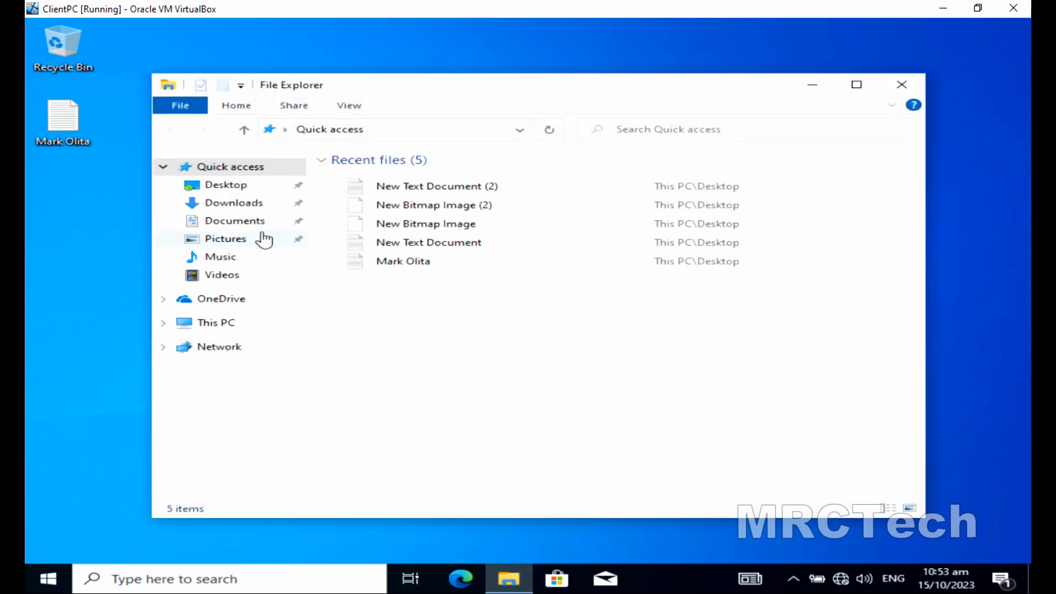
# Try creating a Bitmap image in Documents, get access denied, and close the warning and window.
pyautogui.click(243, 225)
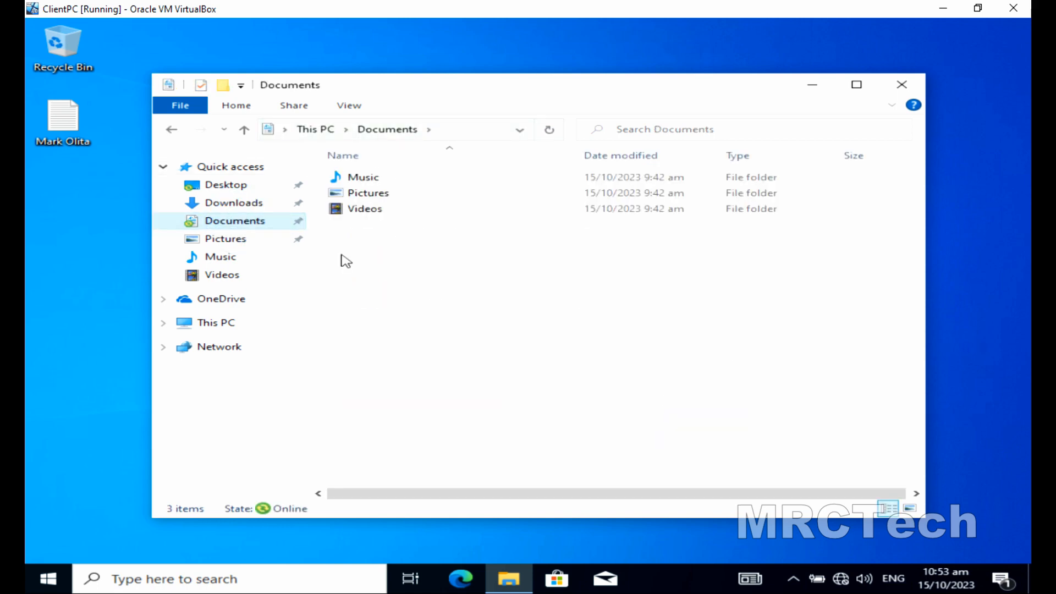
pyautogui.rightClick(428, 292)
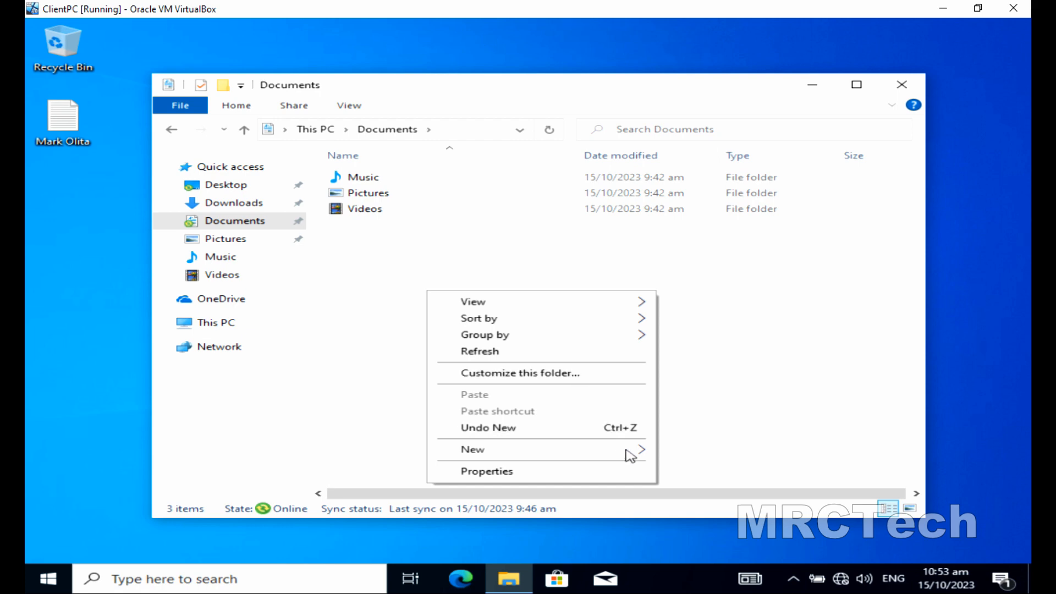
pyautogui.moveTo(628, 454)
pyautogui.click(688, 489)
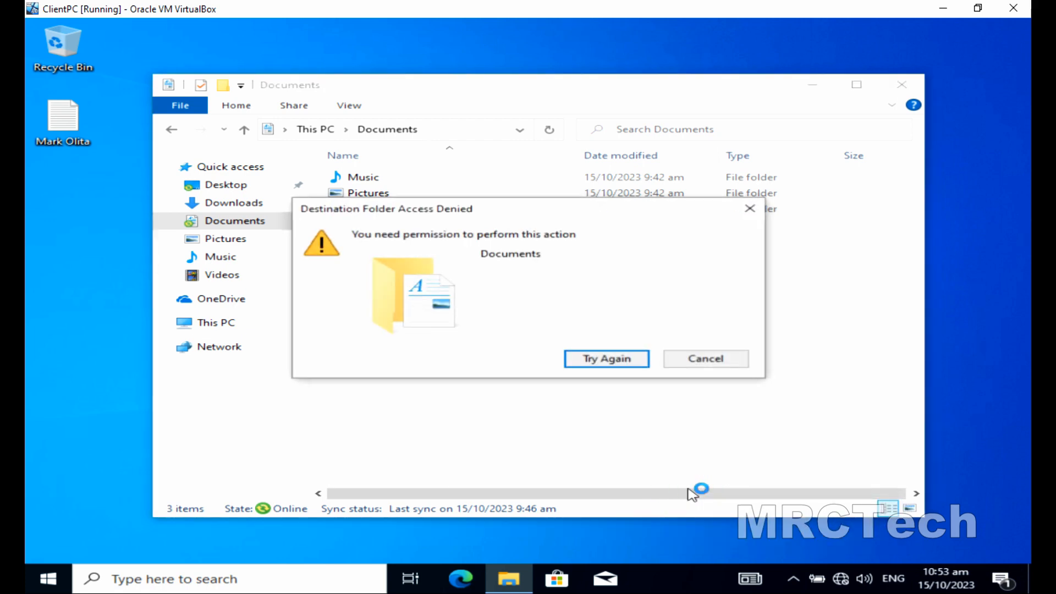
pyautogui.click(629, 358)
pyautogui.click(632, 358)
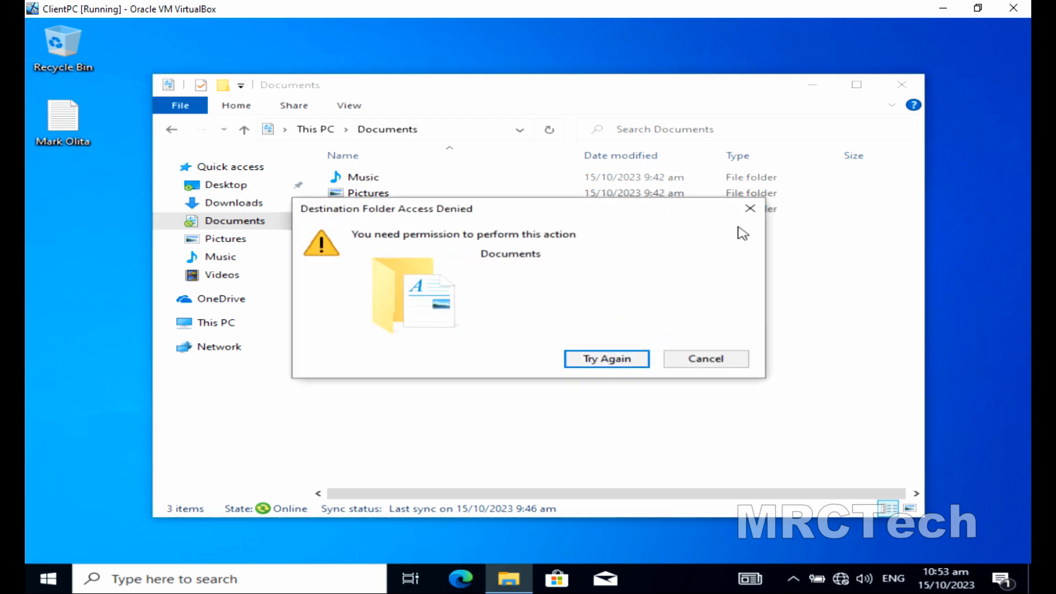
pyautogui.click(744, 215)
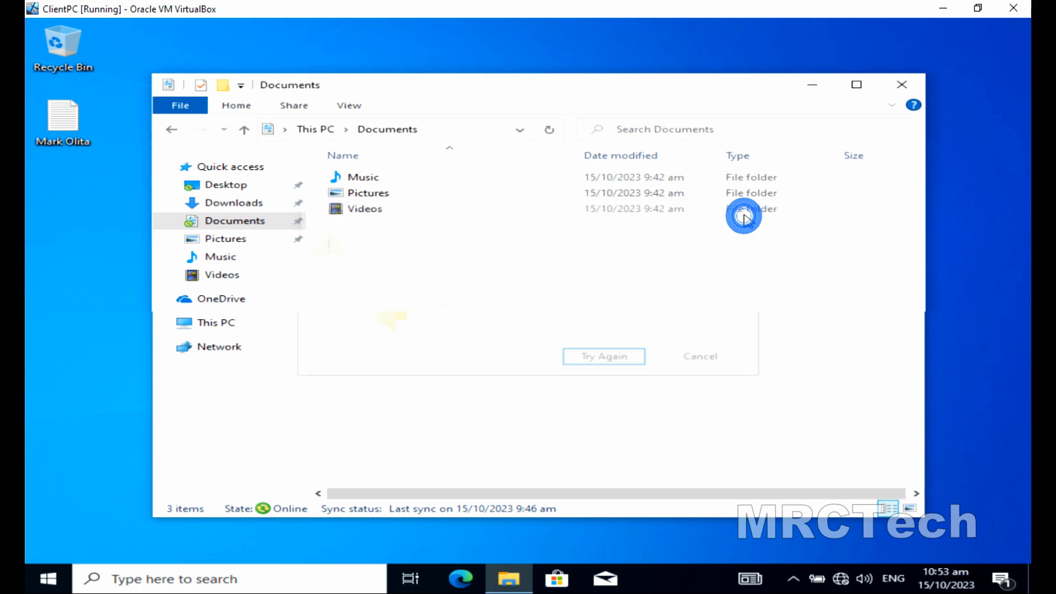
pyautogui.click(896, 92)
pyautogui.rightClick(705, 147)
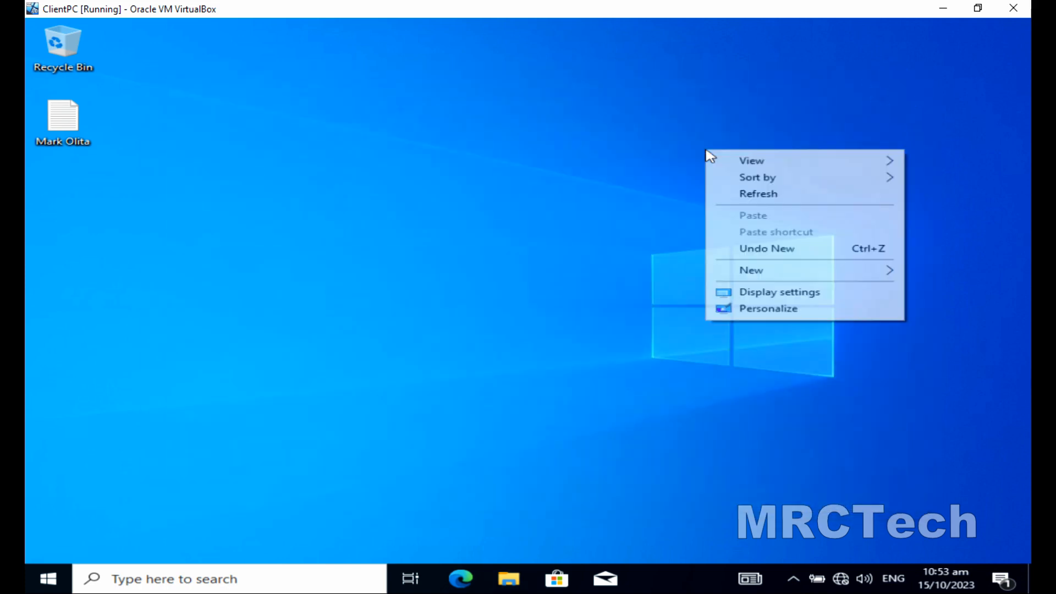
# Sign out of the current account from the Start menu's account options.
pyautogui.click(724, 191)
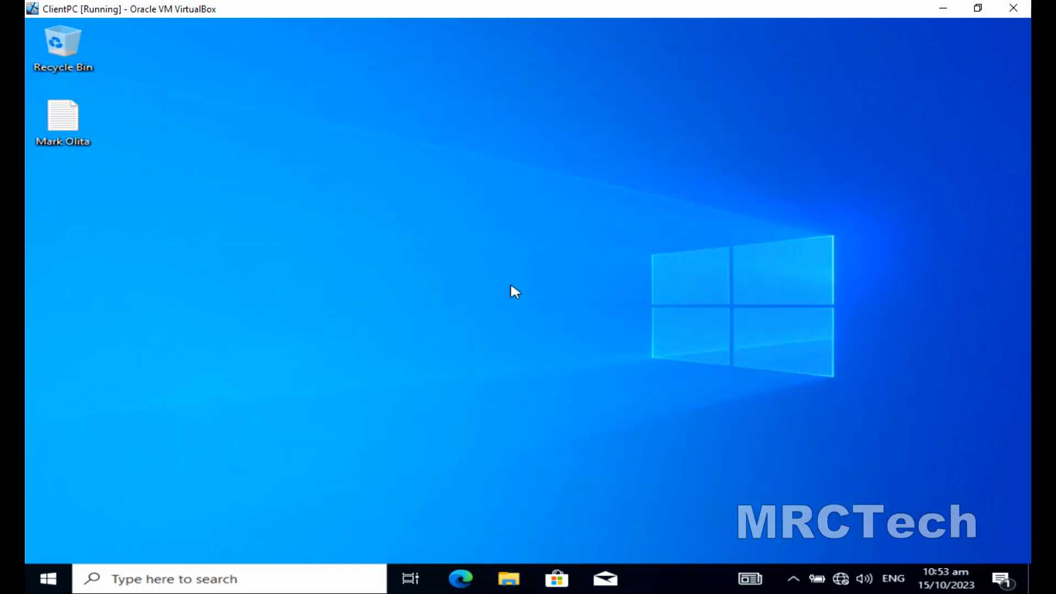
pyautogui.click(49, 579)
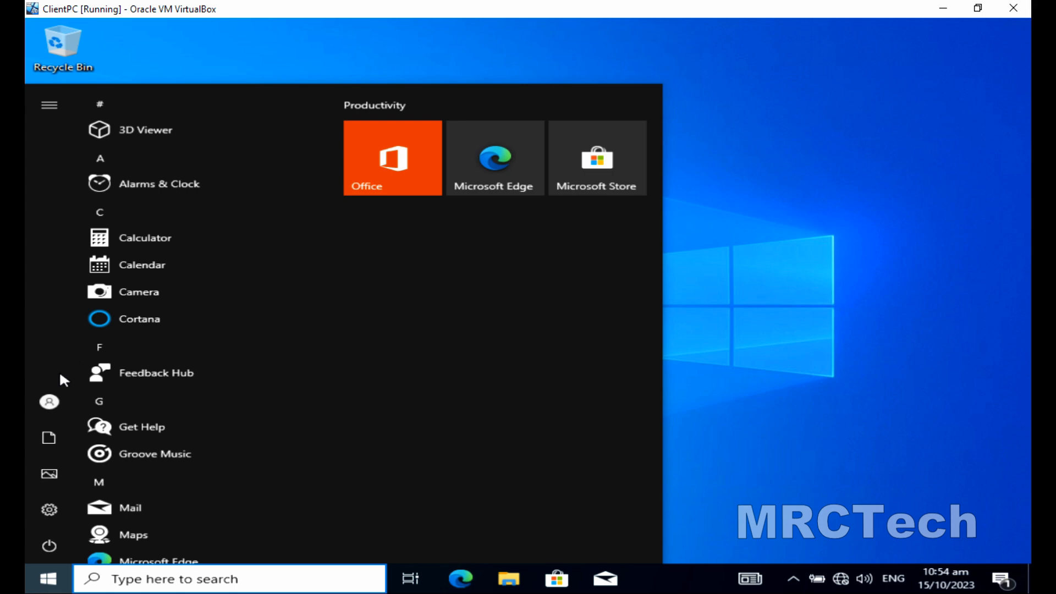
pyautogui.moveTo(55, 396)
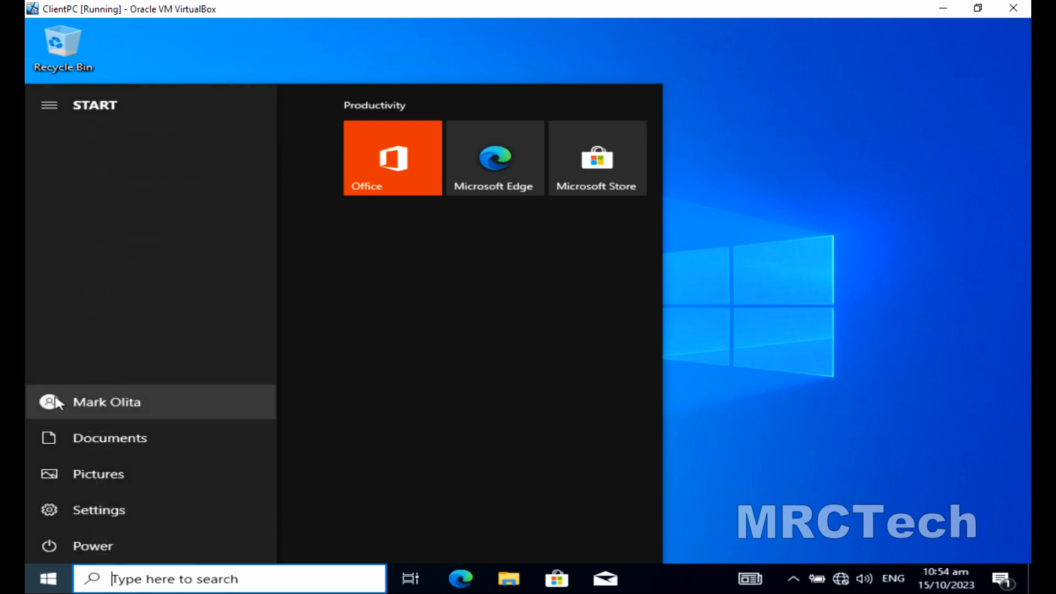
pyautogui.click(54, 394)
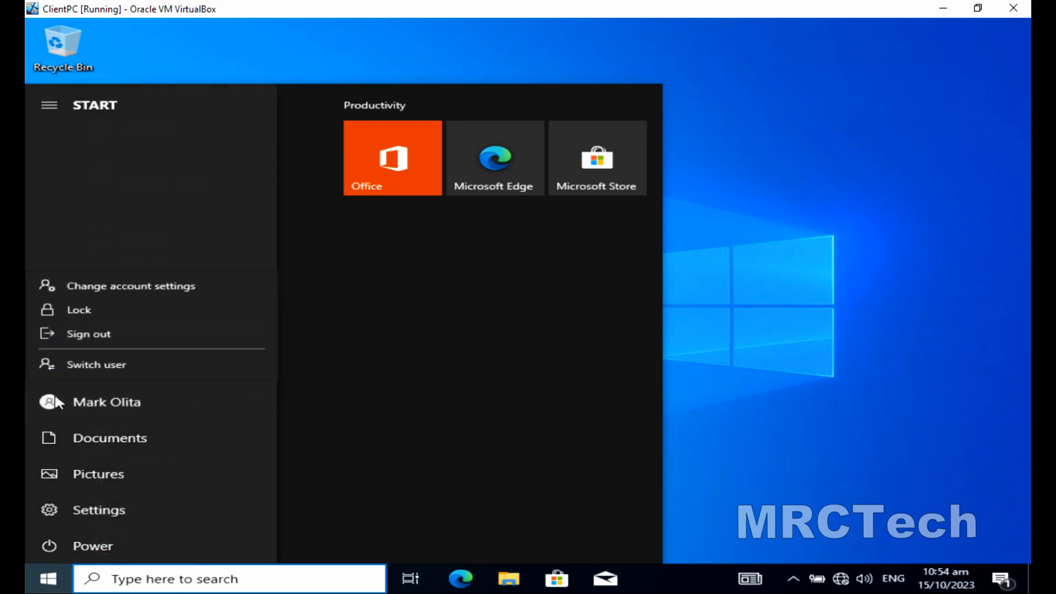
pyautogui.click(75, 335)
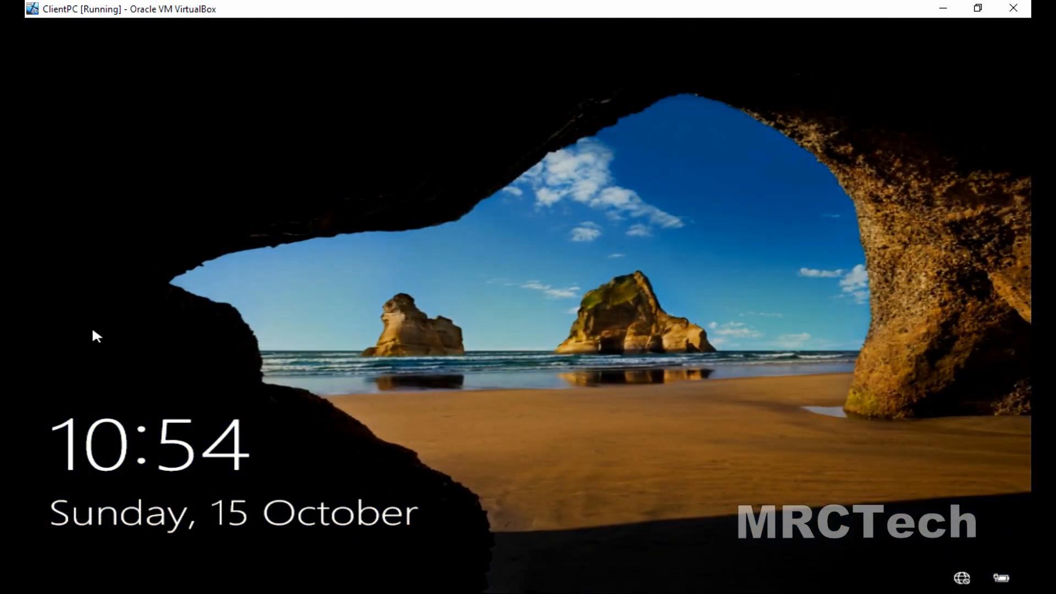
# Sign in as Other user with a different MRCTECH domain username and password.
pyautogui.click(188, 327)
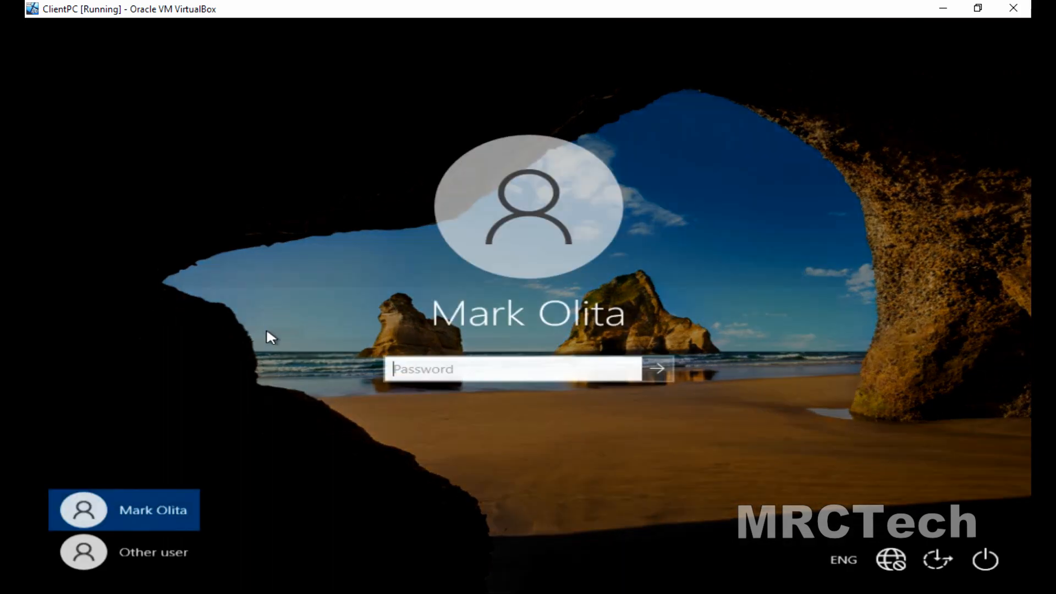
pyautogui.click(138, 547)
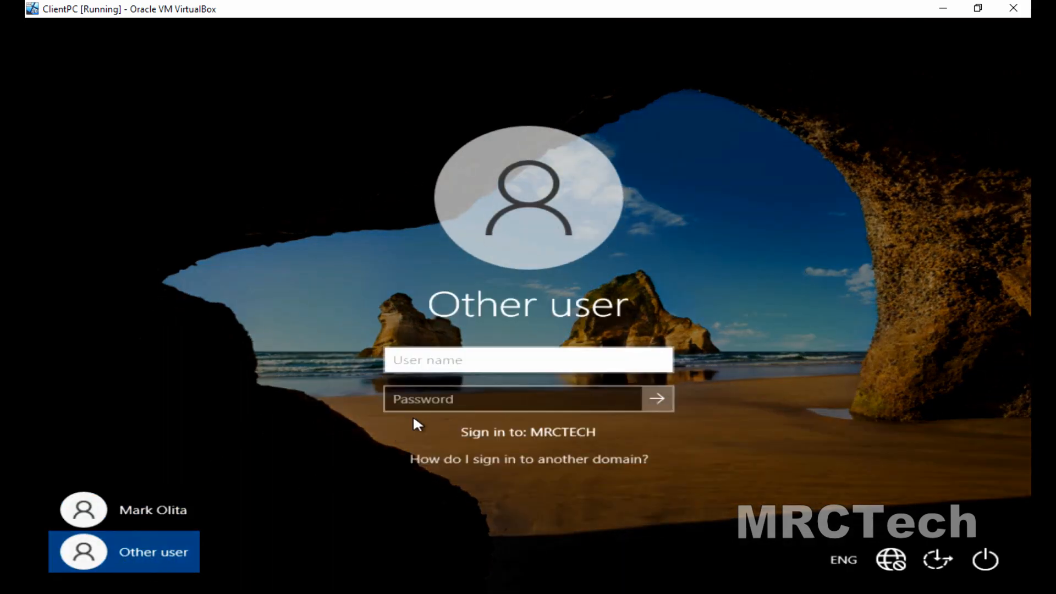
pyautogui.press('Tab')
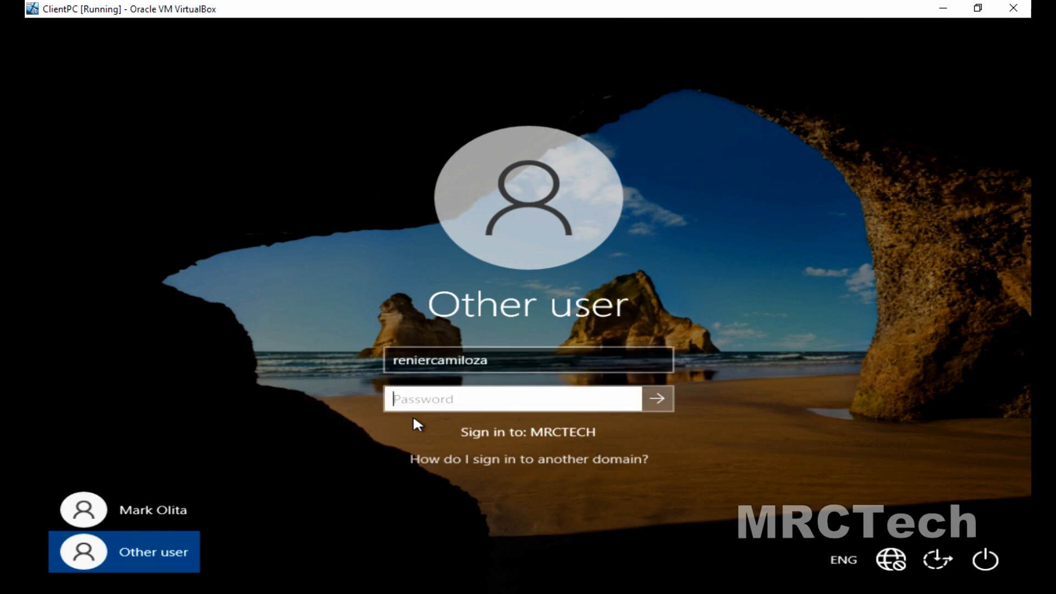
pyautogui.write('••••••••')
pyautogui.press('Return')
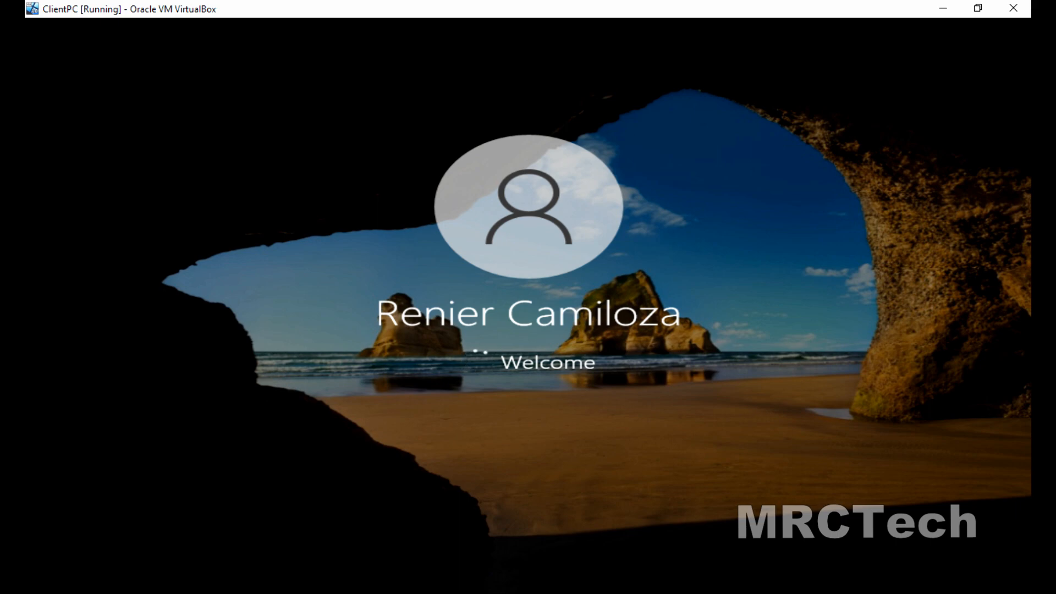
# Glance at the SERVER2012 VM, then return the ClientPC VM to full screen.
pyautogui.click(978, 8)
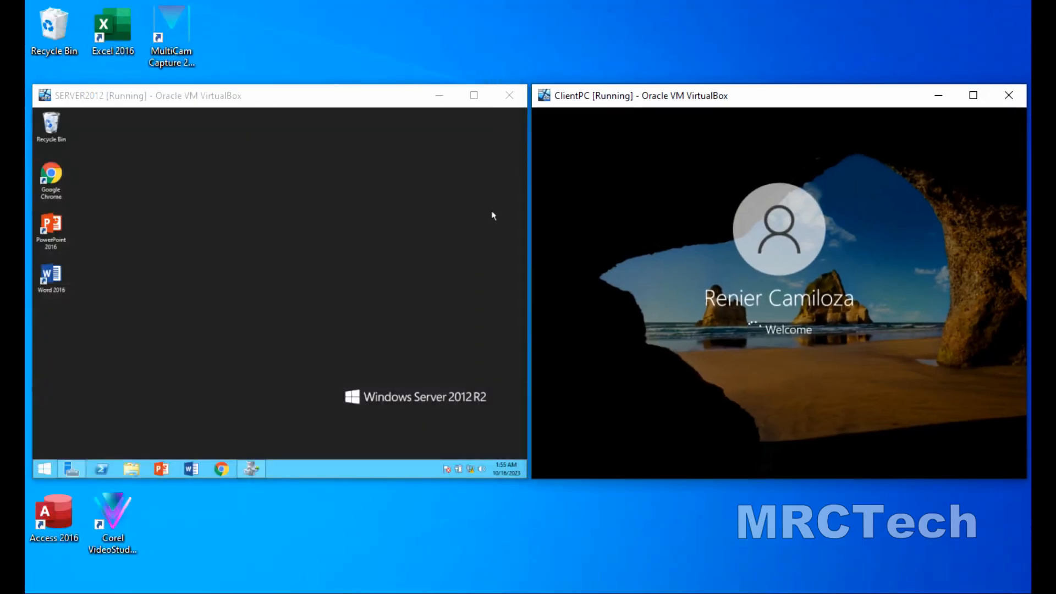
pyautogui.click(402, 240)
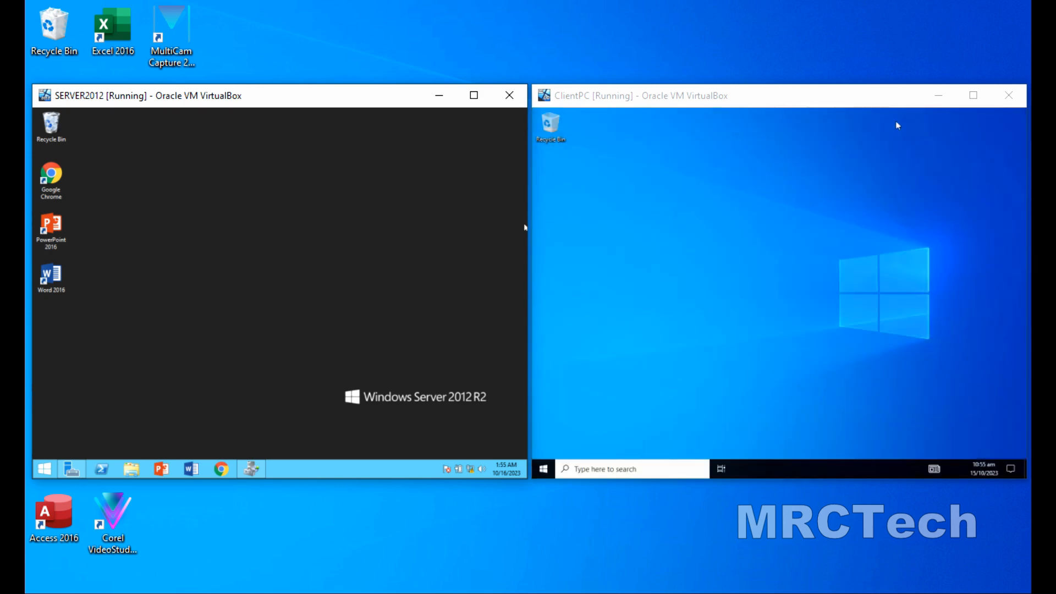
pyautogui.click(974, 95)
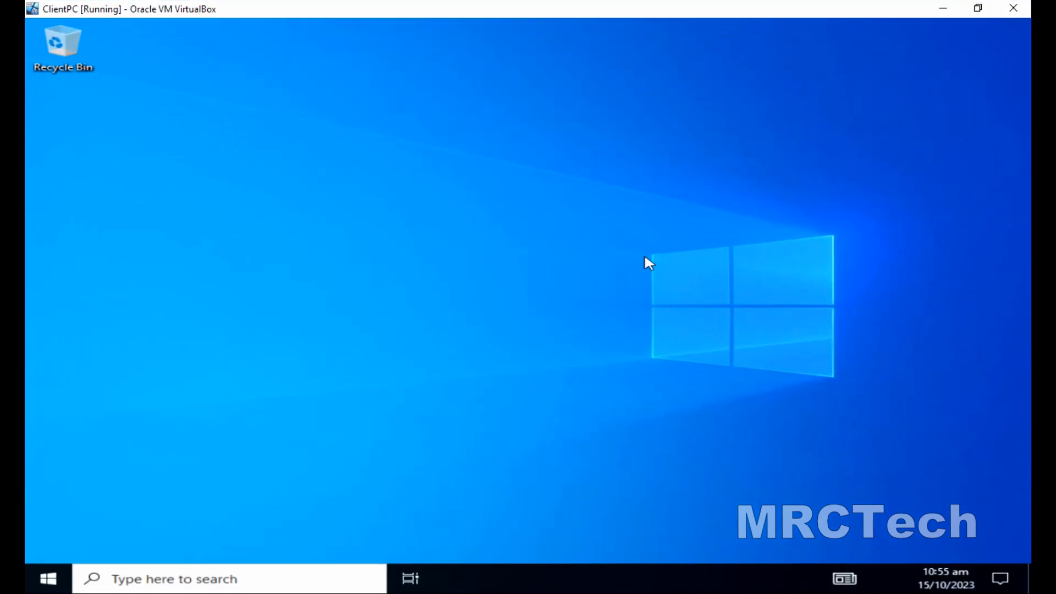
# Check in the Start menu which domain account is now signed in on Windows 10.
pyautogui.click(35, 585)
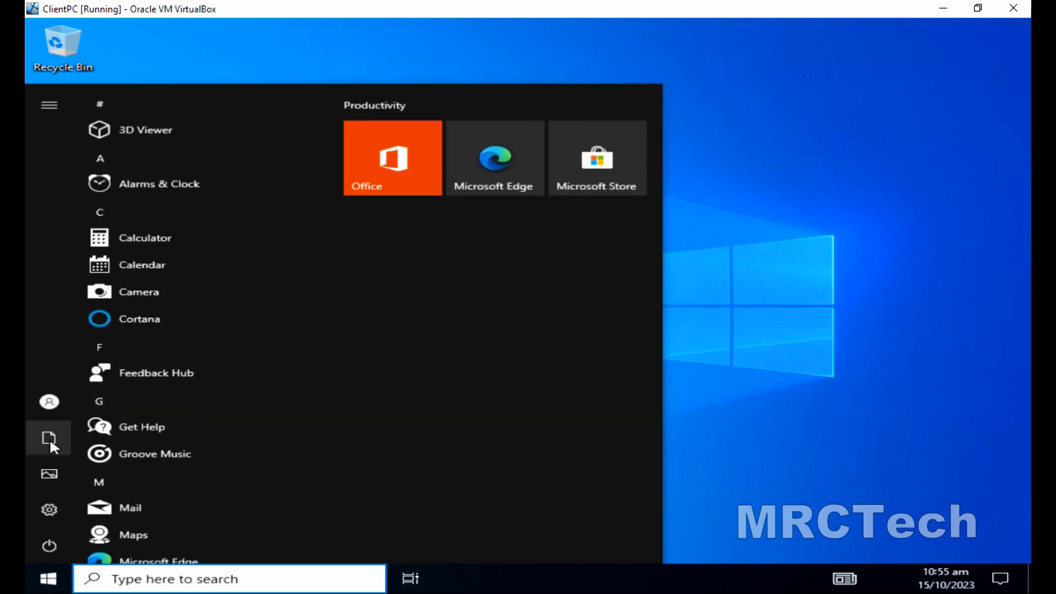
pyautogui.moveTo(46, 413)
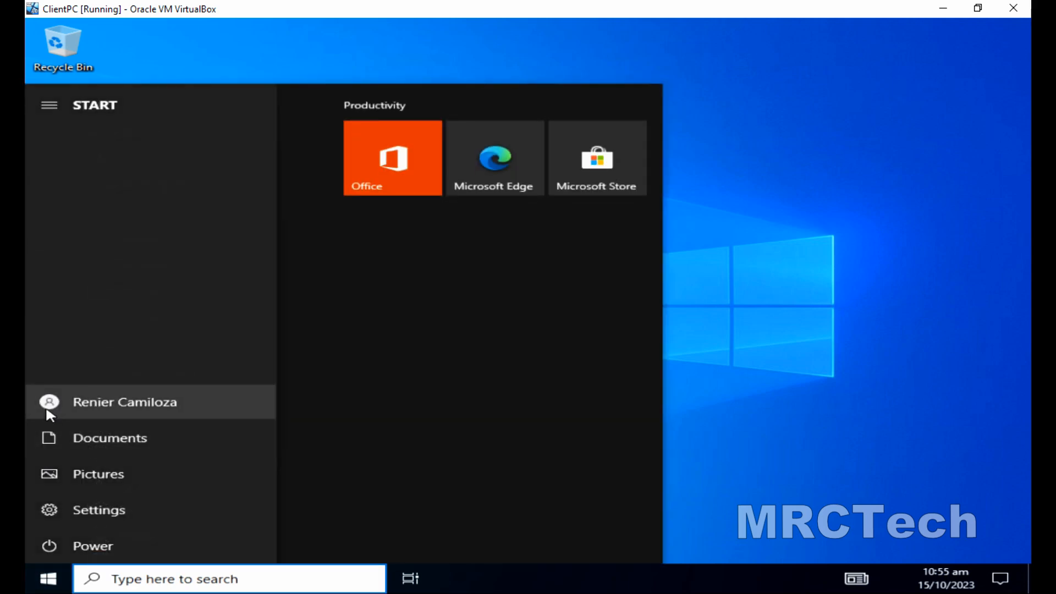
pyautogui.click(786, 295)
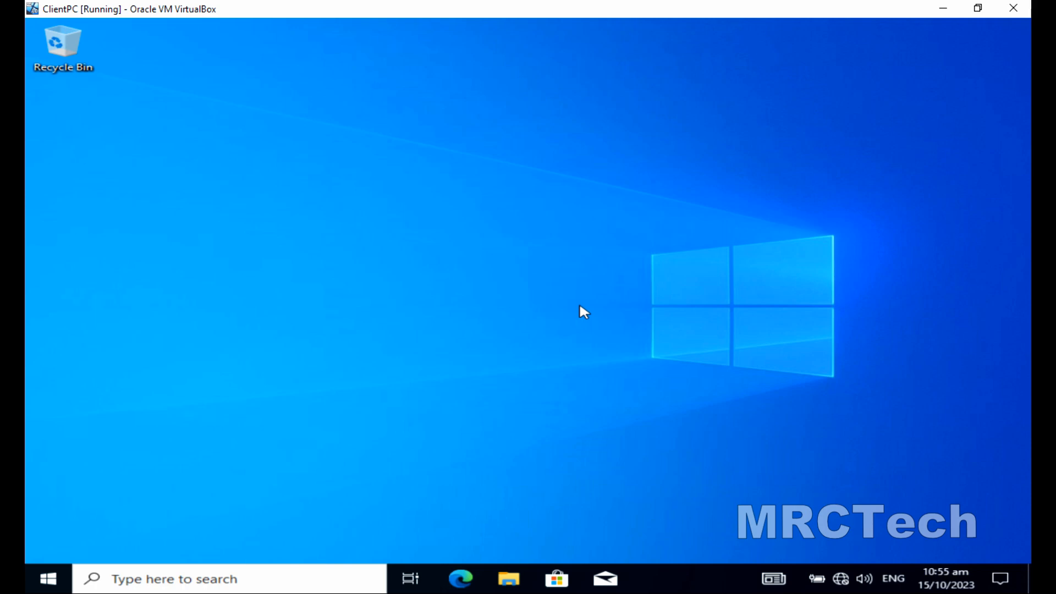
# Create a New Bitmap Image on the desktop, keeping its default name.
pyautogui.rightClick(520, 282)
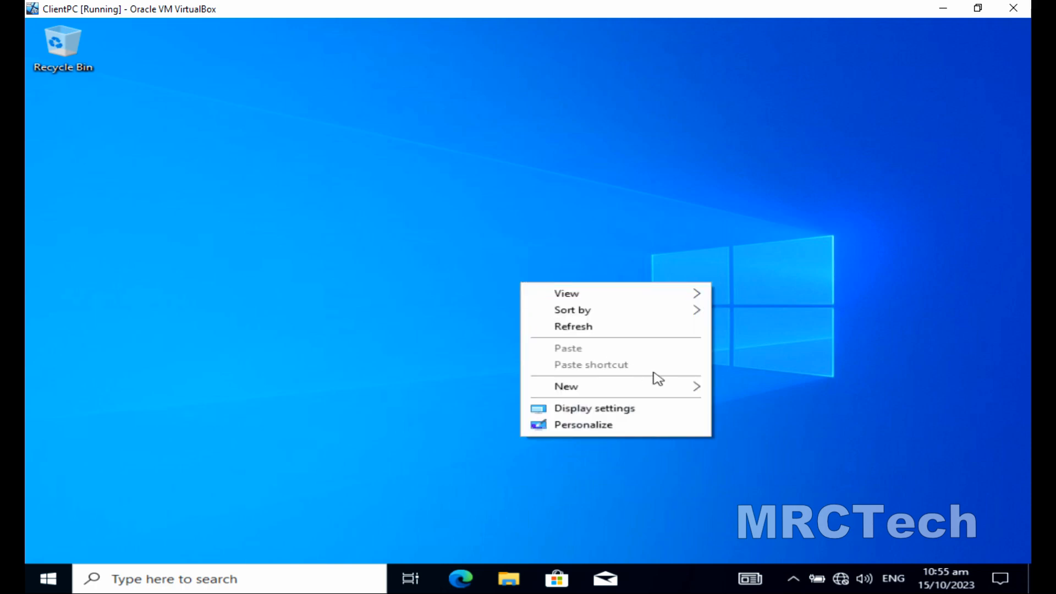
pyautogui.moveTo(672, 390)
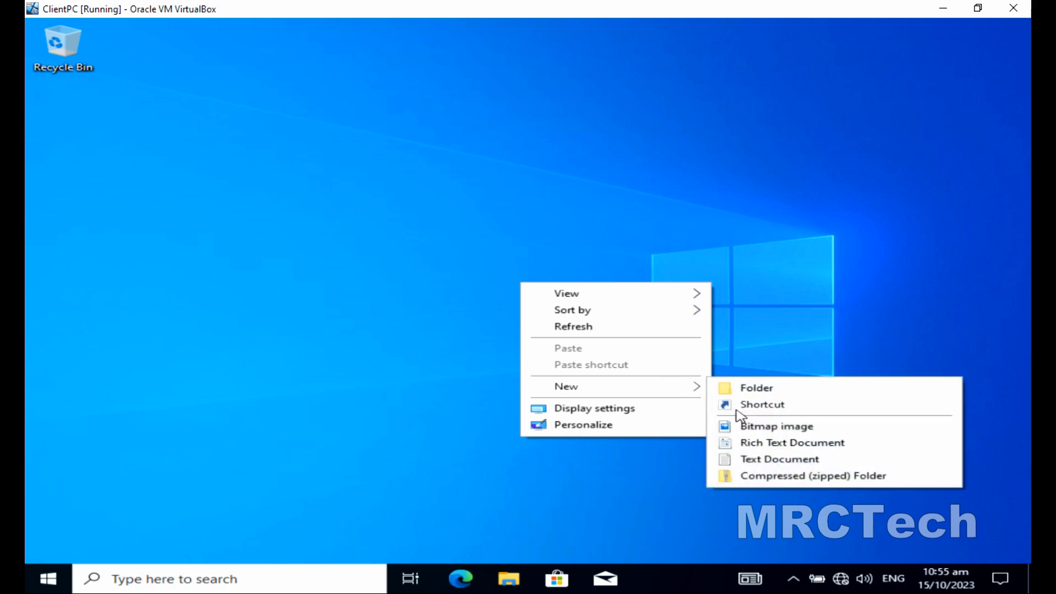
pyautogui.click(744, 425)
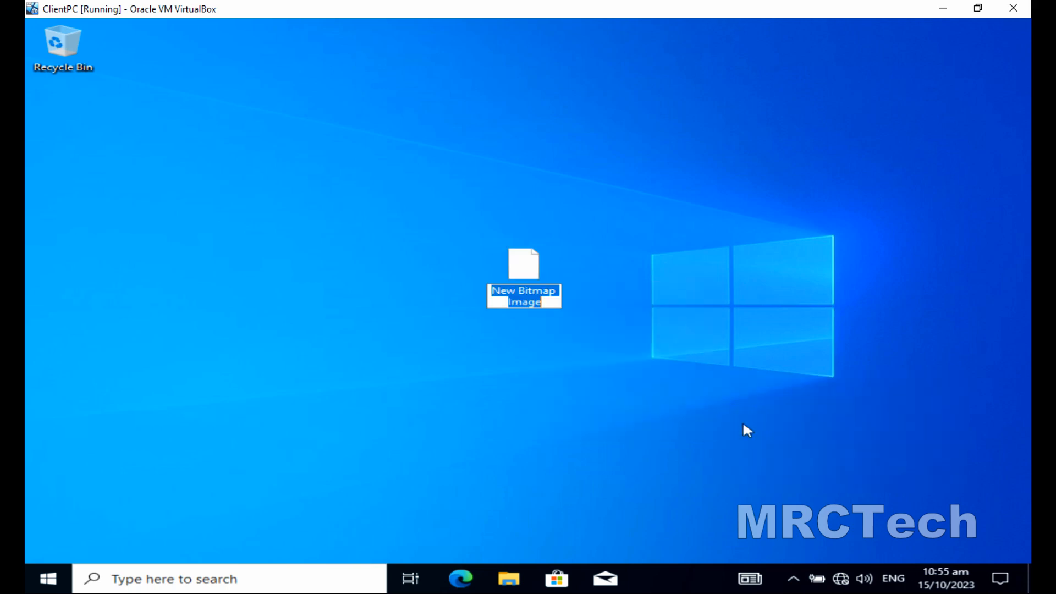
pyautogui.click(552, 331)
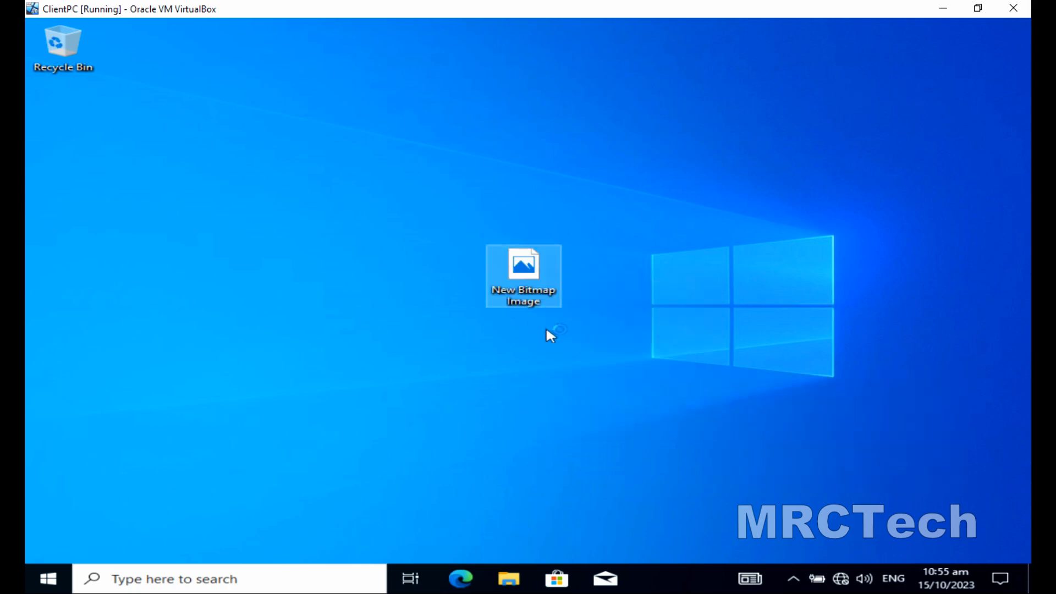
# Create a New Text Document with the default name and place it left of the bitmap.
pyautogui.rightClick(523, 367)
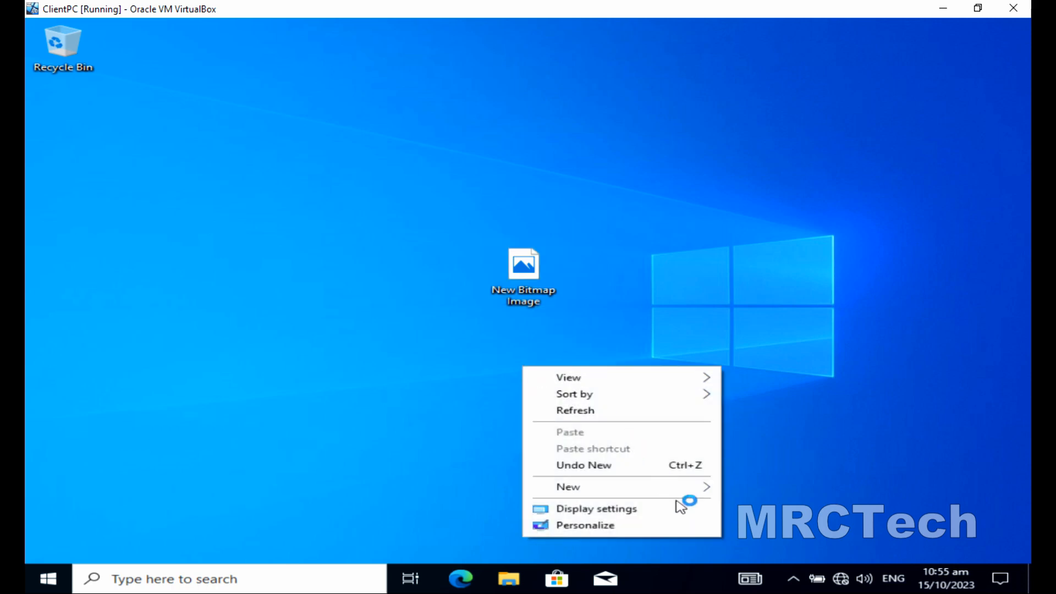
pyautogui.moveTo(696, 488)
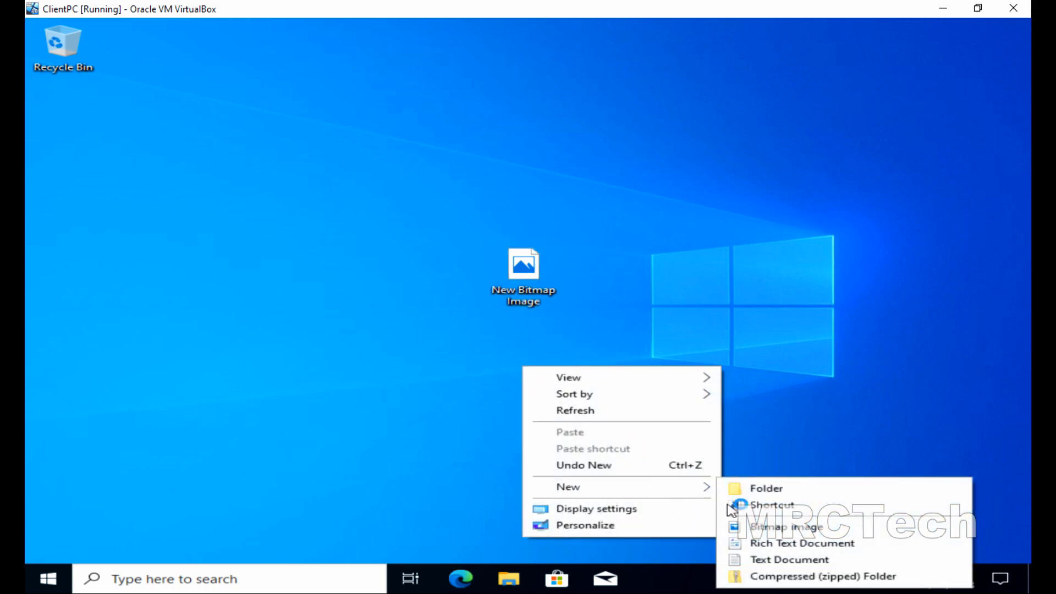
pyautogui.click(757, 559)
pyautogui.press('Return')
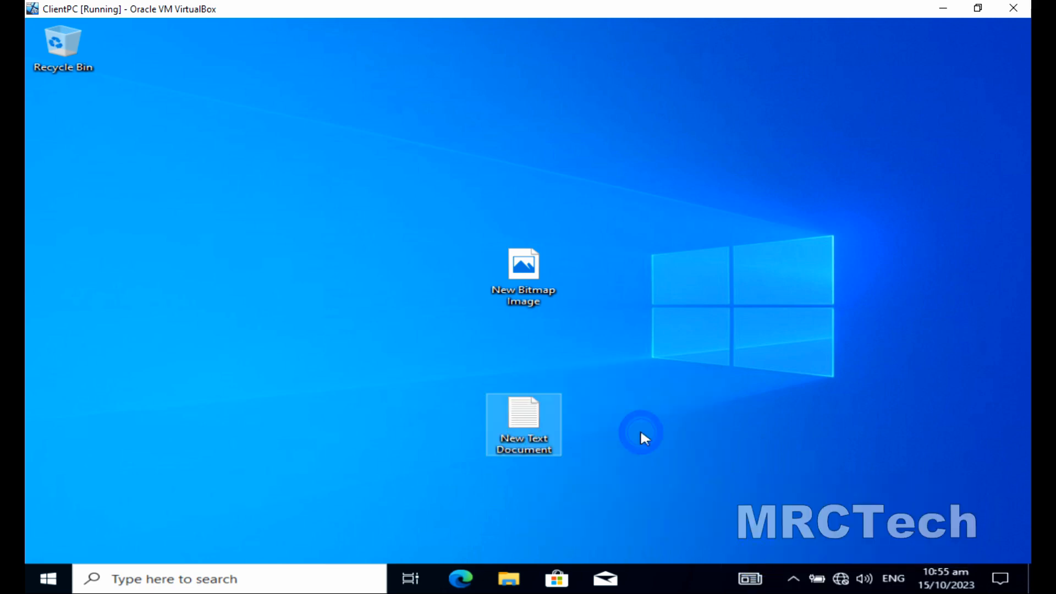
pyautogui.moveTo(526, 416); pyautogui.dragTo(467, 285)
pyautogui.click(365, 200)
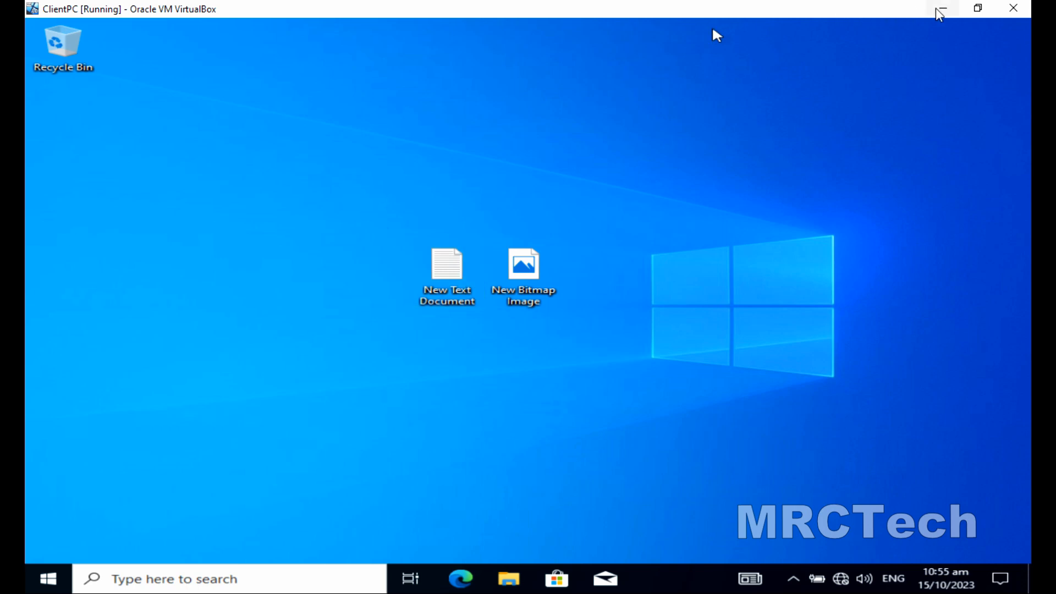
pyautogui.click(974, 12)
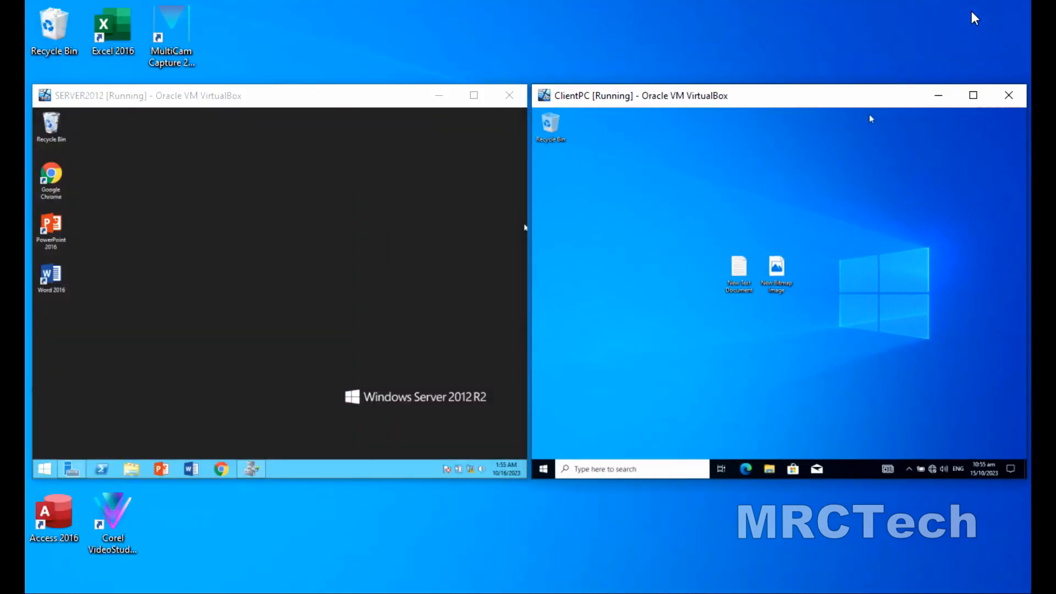